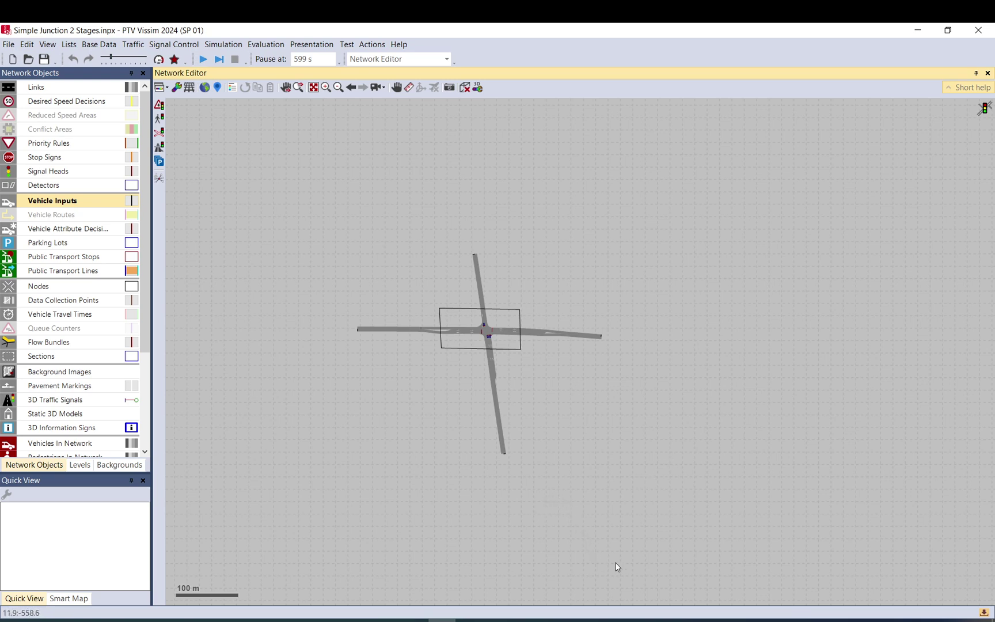
# - On the PTV licences page in Edge, highlight the Thesis and Research License headings and audiences
pyautogui.click(634, 621)
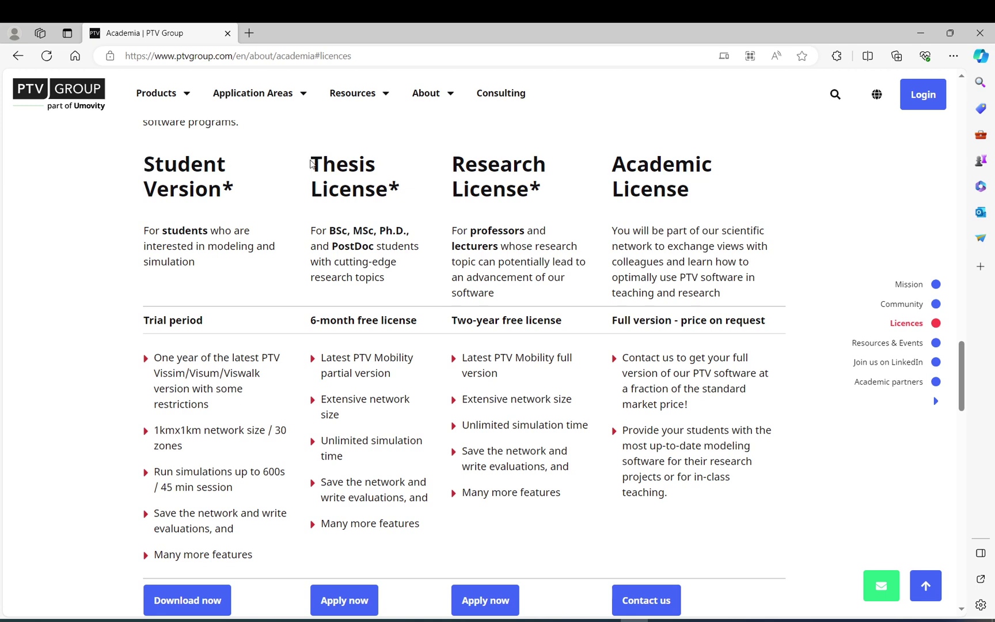
pyautogui.moveTo(314, 159); pyautogui.dragTo(417, 199)
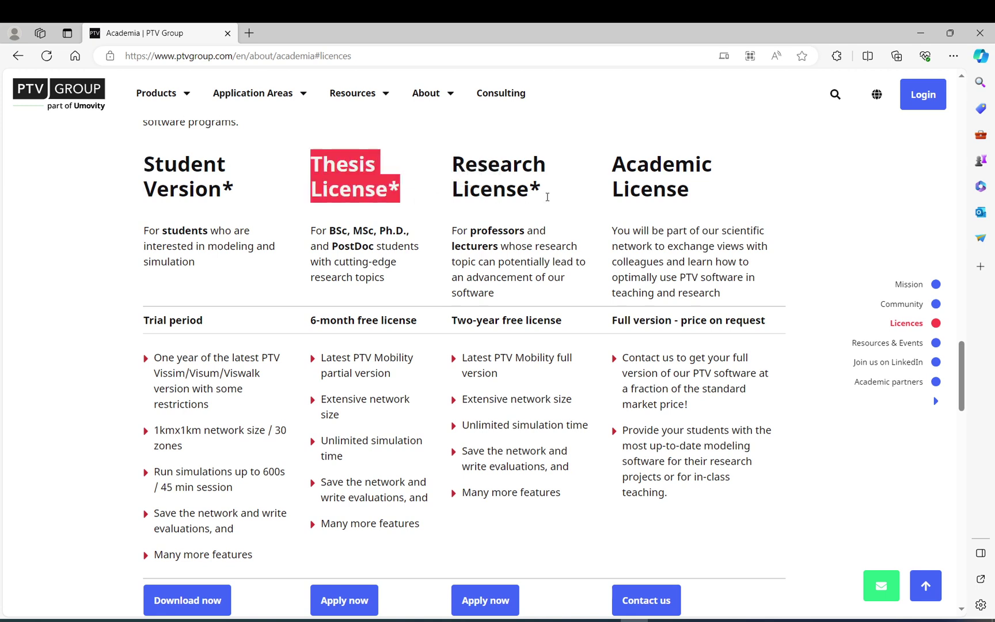
pyautogui.moveTo(550, 199); pyautogui.dragTo(452, 144)
pyautogui.click(443, 200)
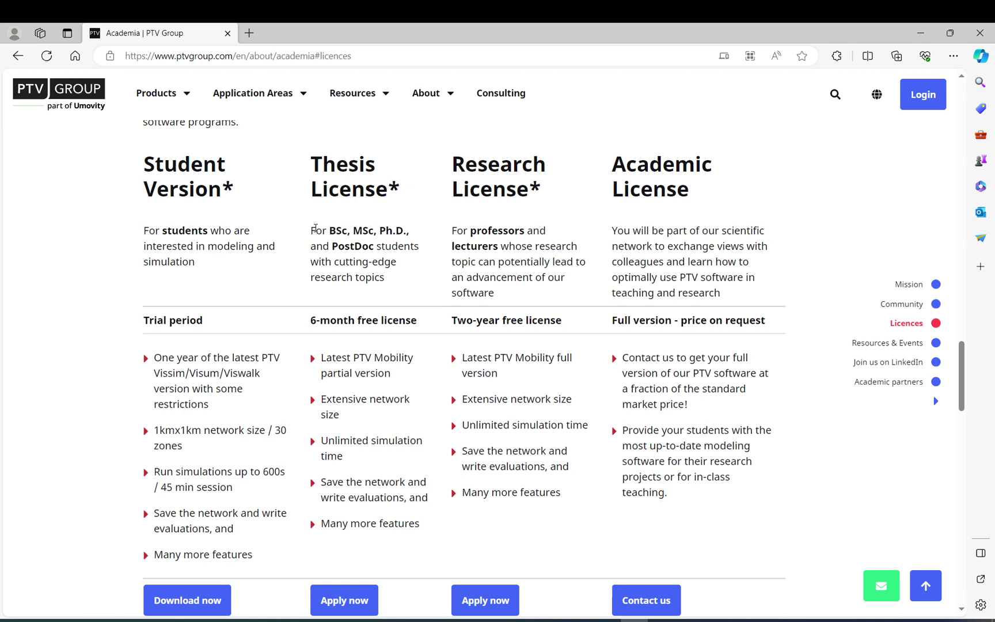
pyautogui.moveTo(317, 230); pyautogui.dragTo(402, 278)
pyautogui.click(401, 278)
pyautogui.moveTo(472, 229); pyautogui.dragTo(498, 246)
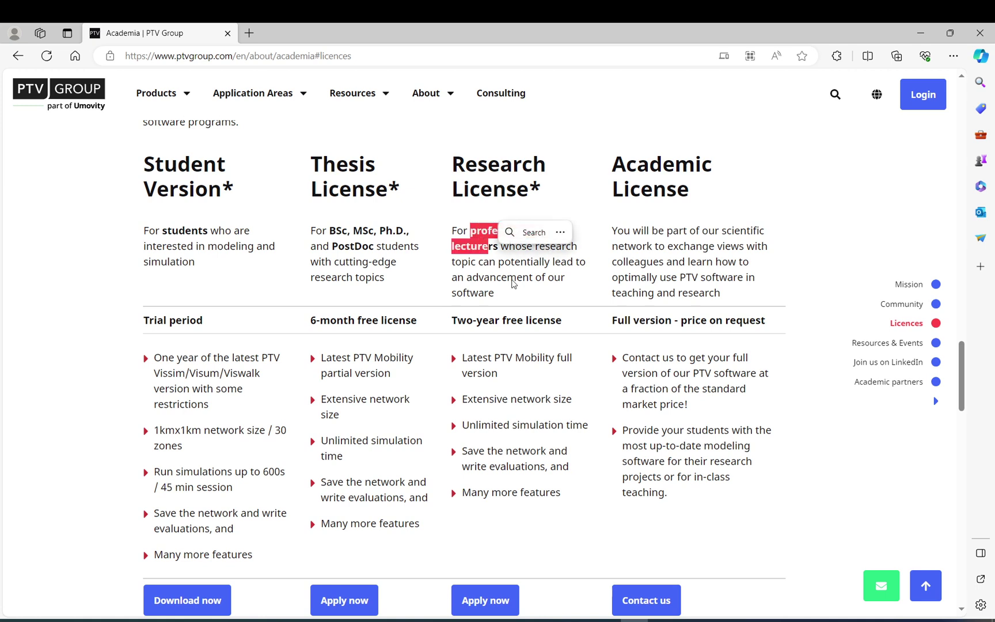
pyautogui.click(513, 279)
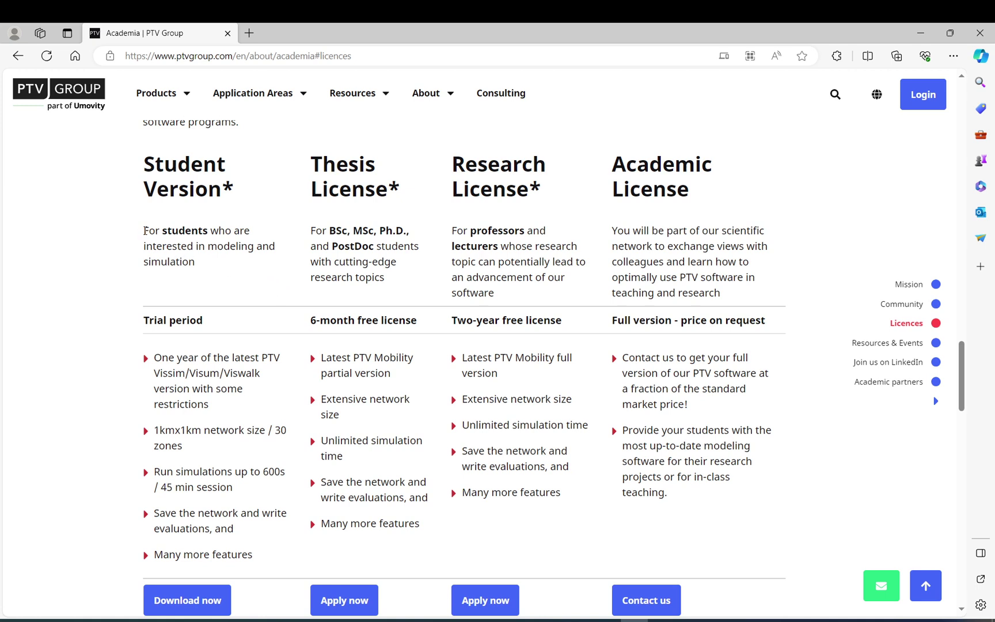
# - Highlight the Student Version description, including its 600 s simulation limit
pyautogui.moveTo(144, 231); pyautogui.dragTo(196, 264)
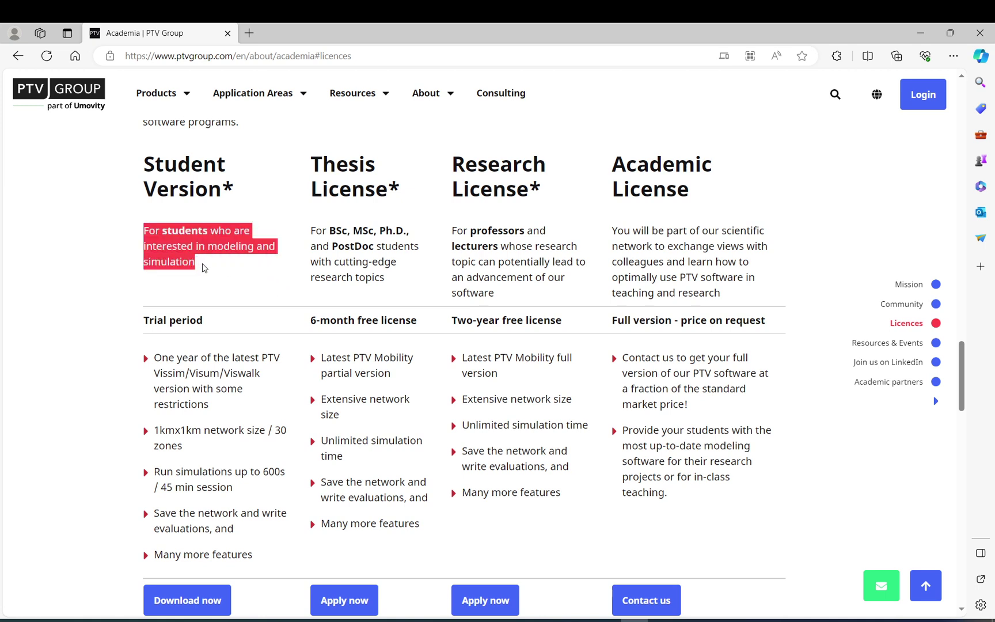
pyautogui.click(202, 268)
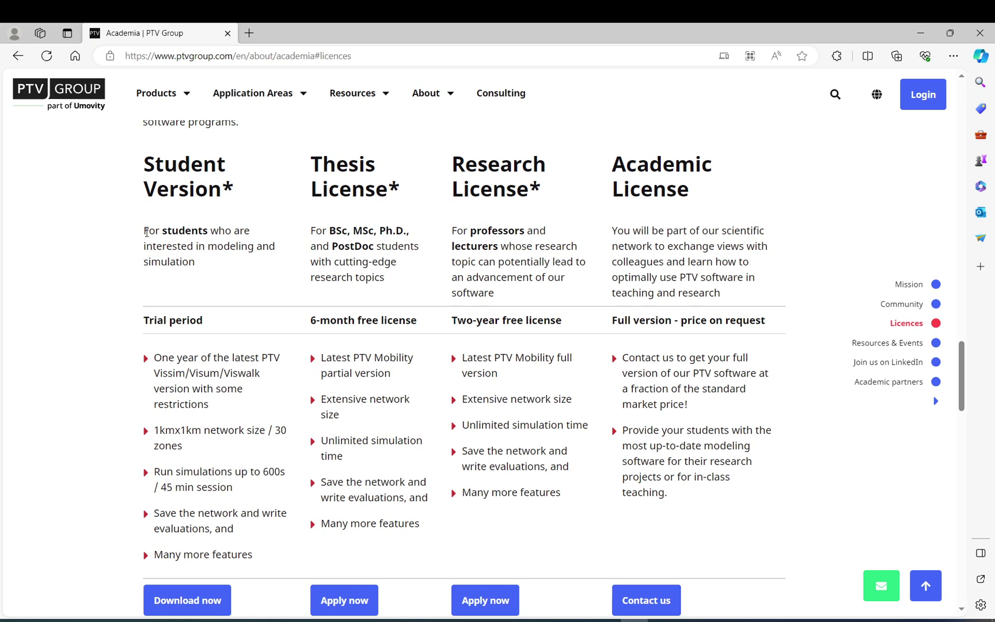
pyautogui.moveTo(143, 229); pyautogui.dragTo(219, 270)
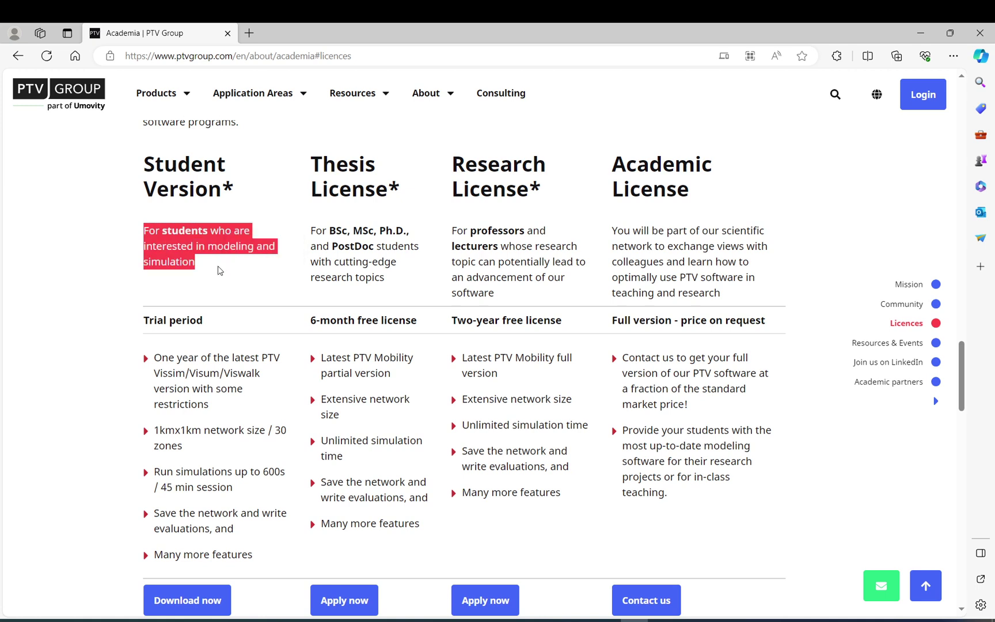
pyautogui.click(219, 270)
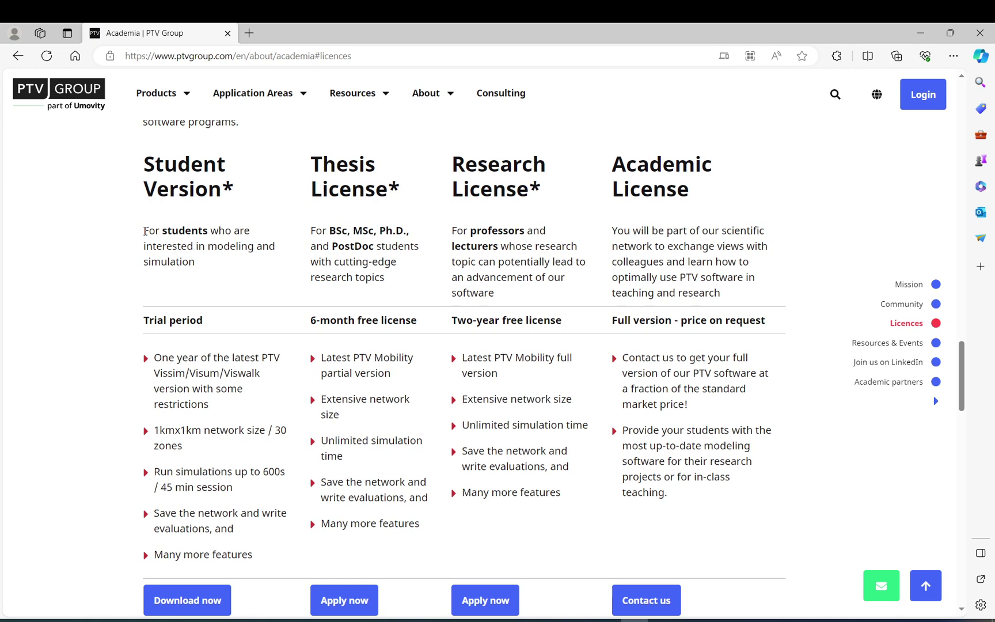
pyautogui.moveTo(144, 231); pyautogui.dragTo(212, 266)
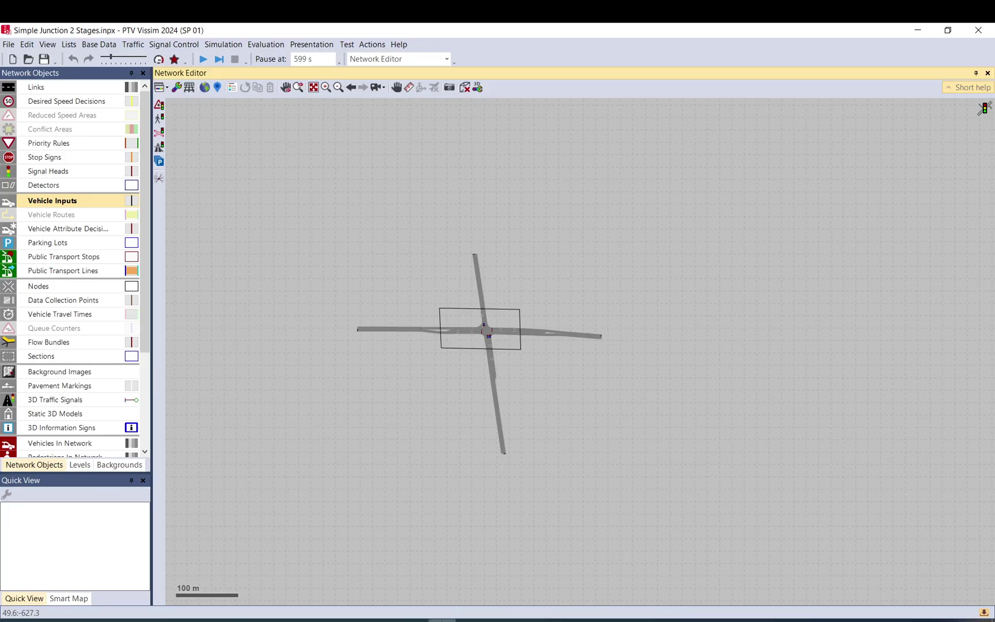
# - Back in Vissim, centre the intersection and box-select all network links, then deselect
pyautogui.click(445, 616)
pyautogui.scroll(2, 492, 313)
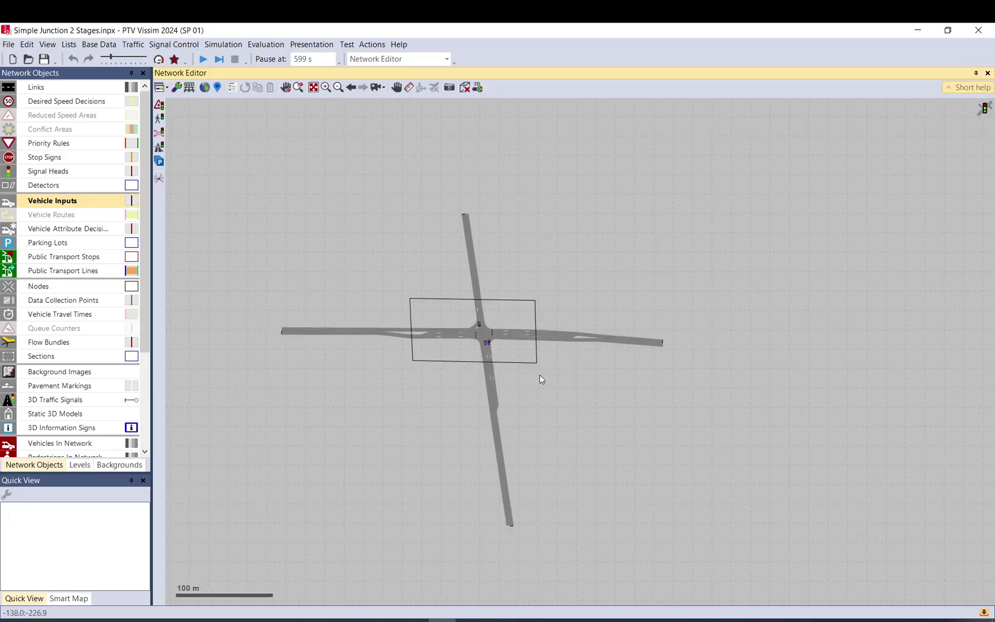
pyautogui.moveTo(540, 373); pyautogui.dragTo(554, 341)
pyautogui.scroll(2, 511, 312)
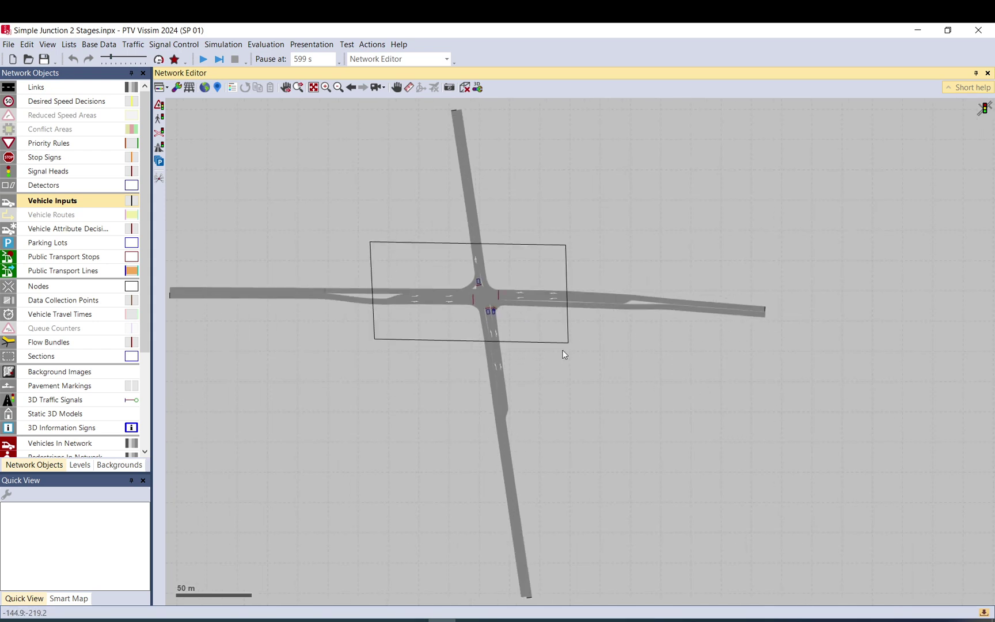
pyautogui.scroll(-2, 557, 350)
pyautogui.moveTo(760, 168); pyautogui.dragTo(273, 534)
pyautogui.click(273, 534)
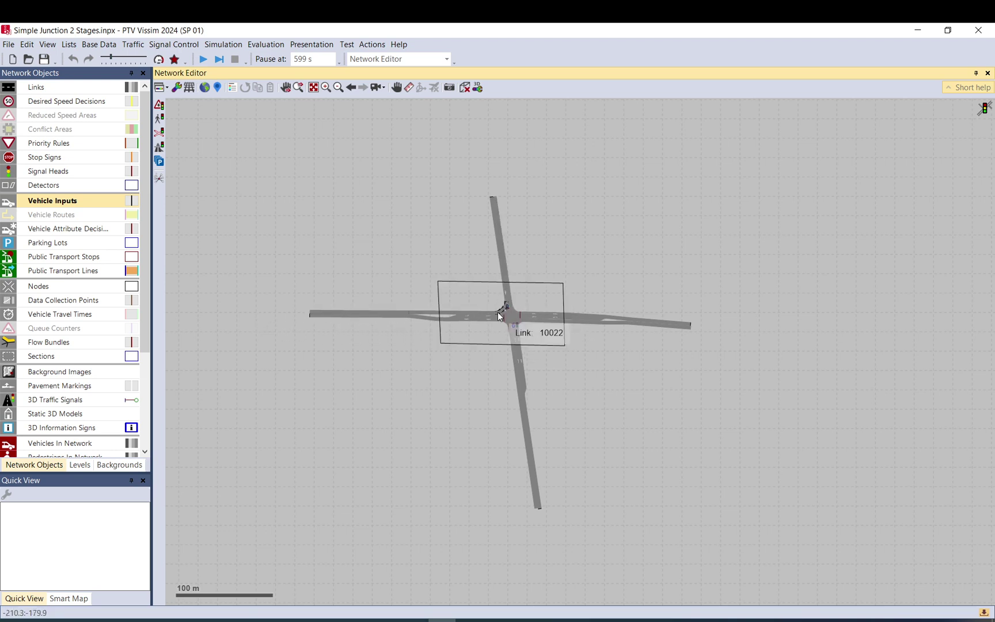
# - Select link 19 on the west approach, then deselect it
pyautogui.click(339, 316)
pyautogui.moveTo(348, 338); pyautogui.dragTo(584, 313)
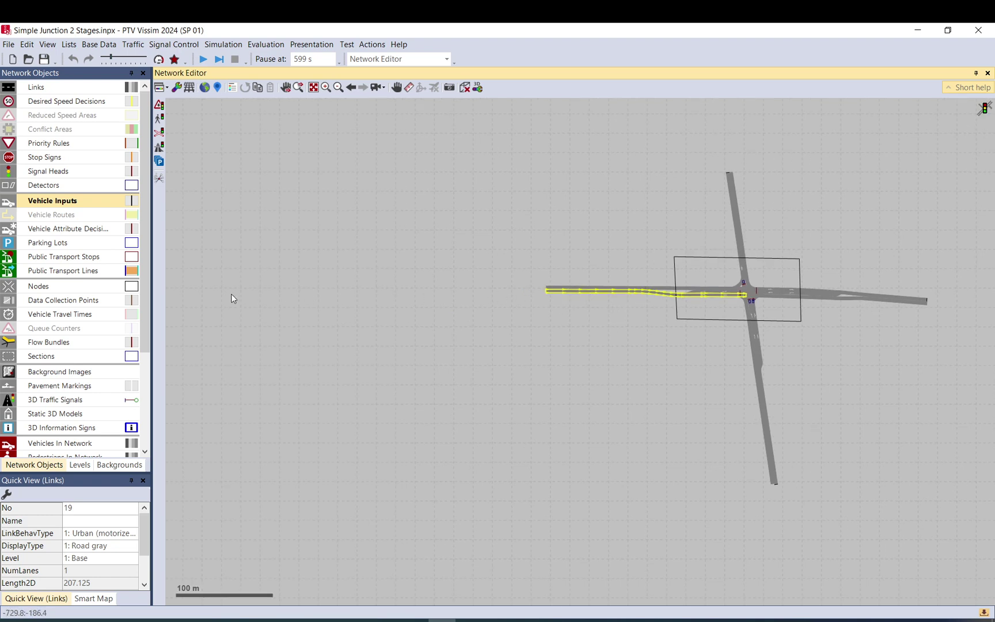
pyautogui.moveTo(653, 328); pyautogui.dragTo(387, 361)
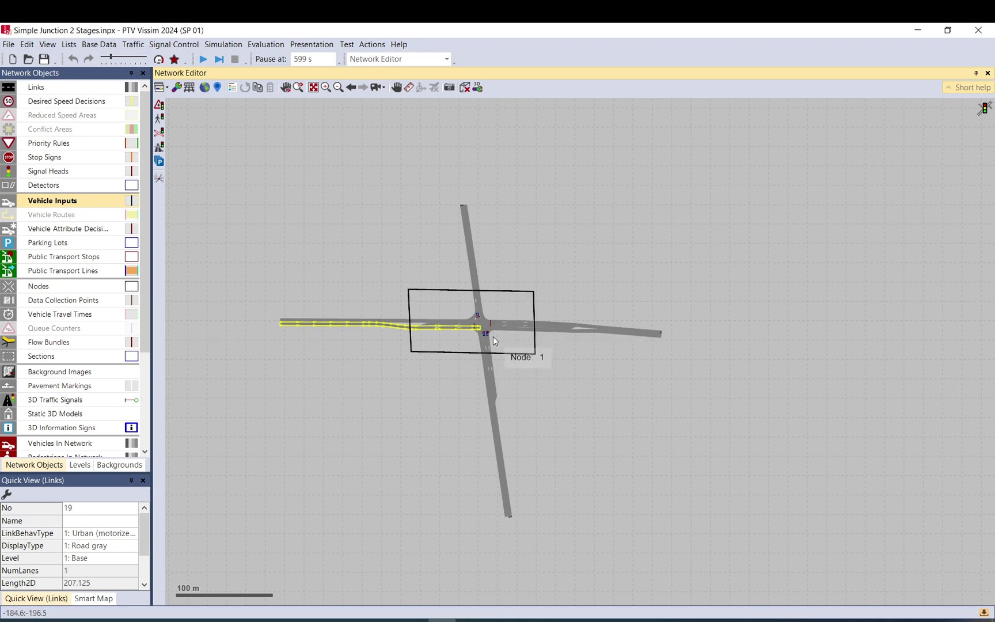
pyautogui.click(528, 232)
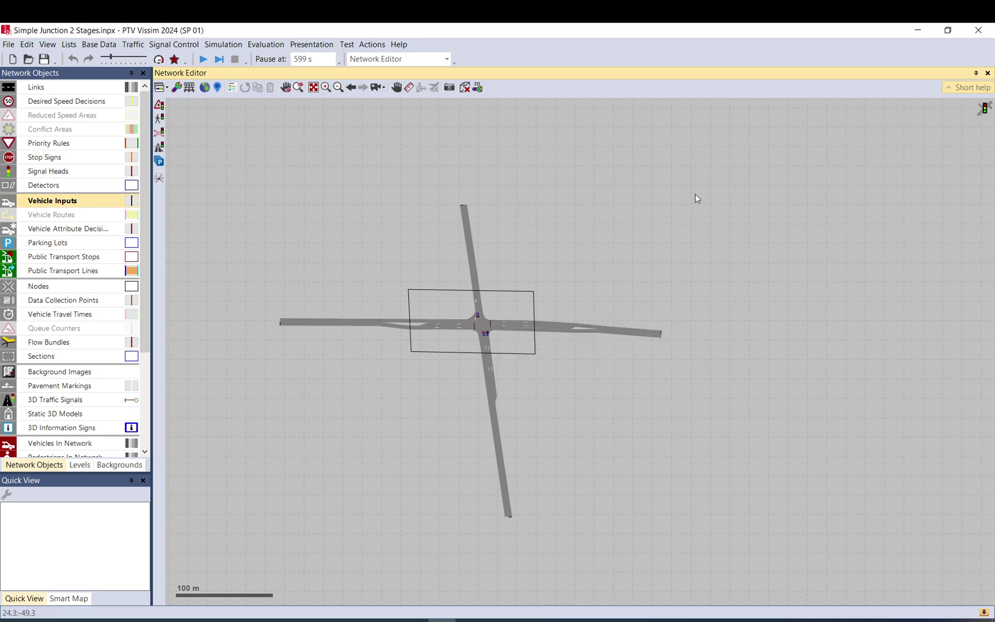
# - Box-select the whole junction twice, clearing the selection each time
pyautogui.moveTo(695, 194); pyautogui.dragTo(275, 528)
pyautogui.click(278, 526)
pyautogui.moveTo(621, 264); pyautogui.dragTo(257, 546)
pyautogui.click(260, 542)
# - Show the vehicle-input Time Intervals list with intervals 0–600 and 600–MAX
pyautogui.click(144, 46)
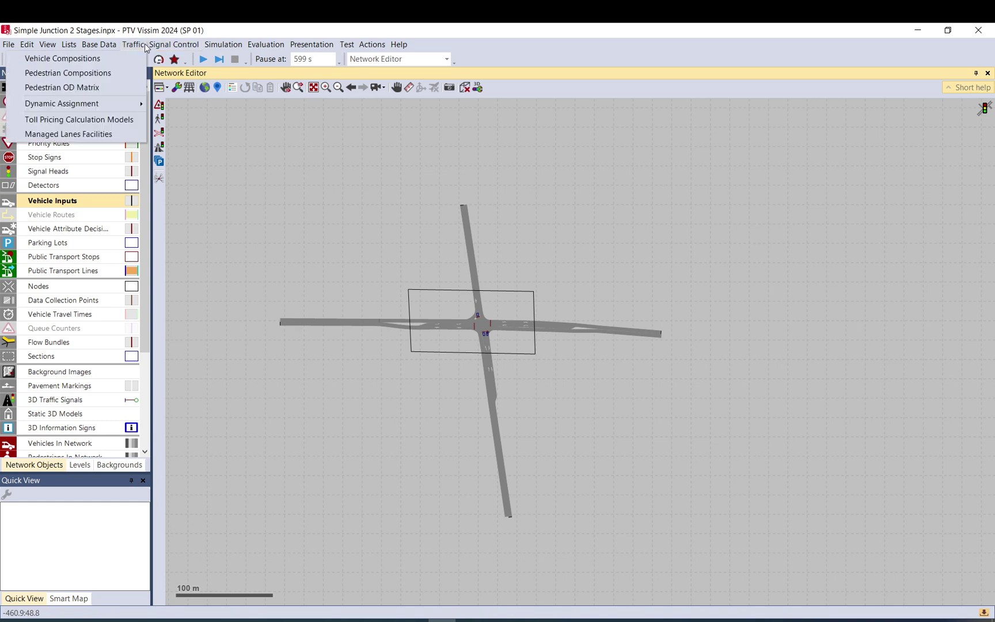
pyautogui.moveTo(107, 46)
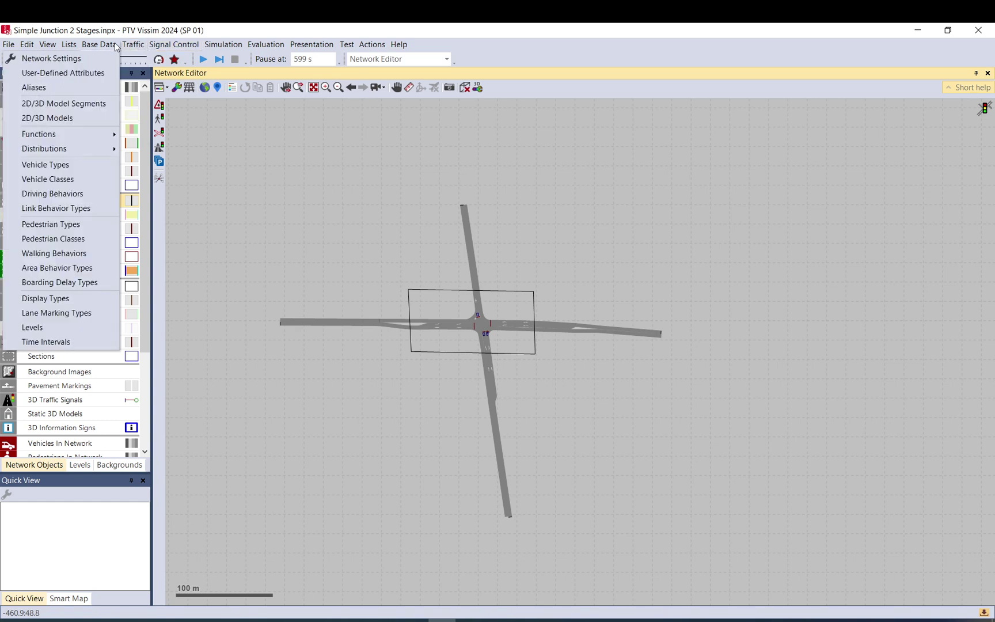
pyautogui.click(72, 343)
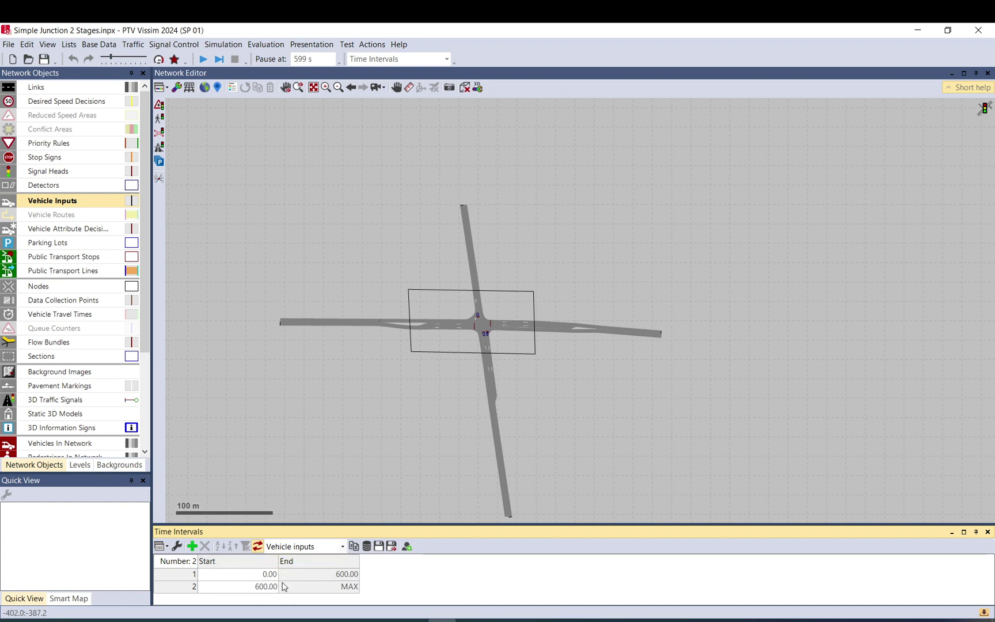
# - List the four vehicle inputs on links 17, 13, 11 and 19 and confirm each volume is 60.0
pyautogui.rightClick(75, 203)
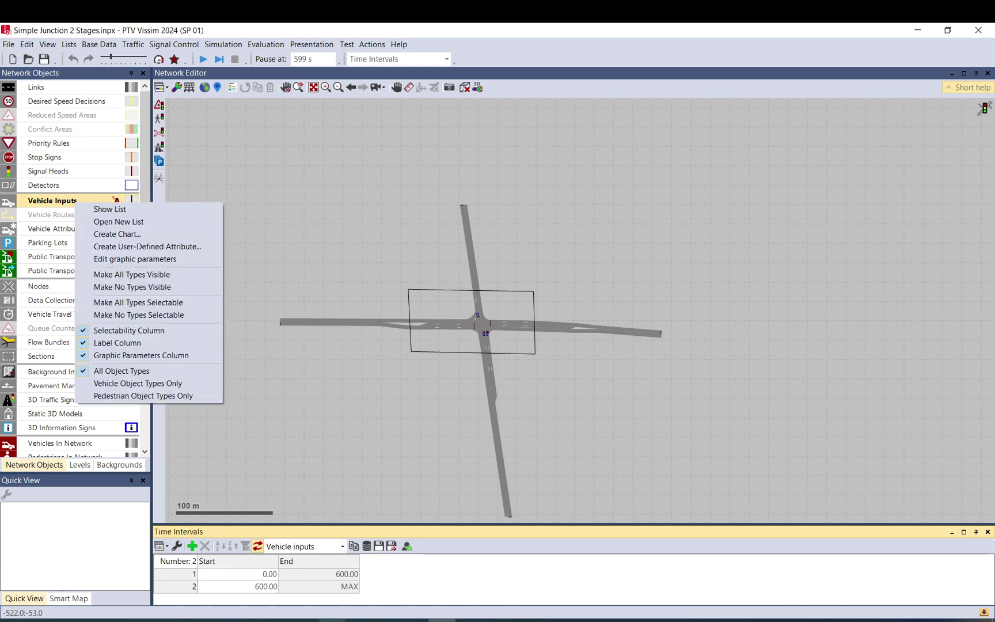
pyautogui.click(170, 216)
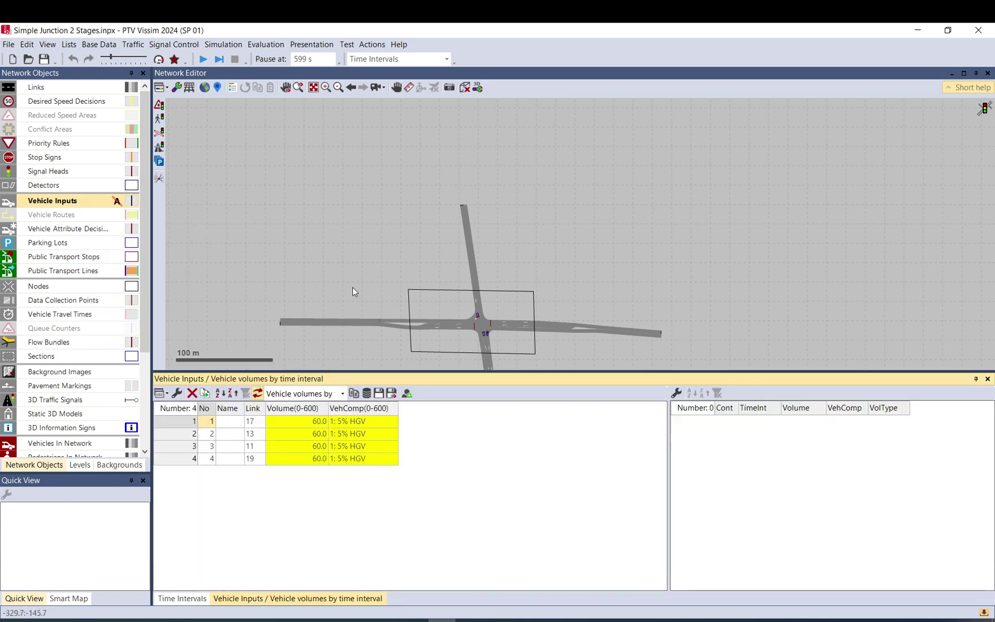
pyautogui.moveTo(298, 424)
pyautogui.mouseDown()
pyautogui.moveTo(294, 462)
pyautogui.moveTo(297, 425)
pyautogui.mouseUp()
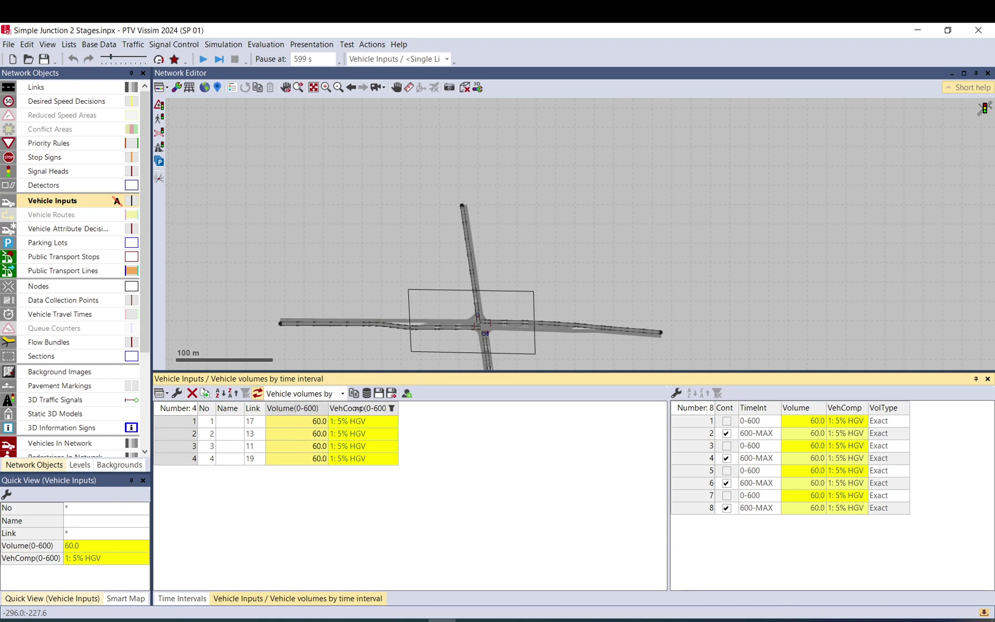
pyautogui.doubleClick(328, 408)
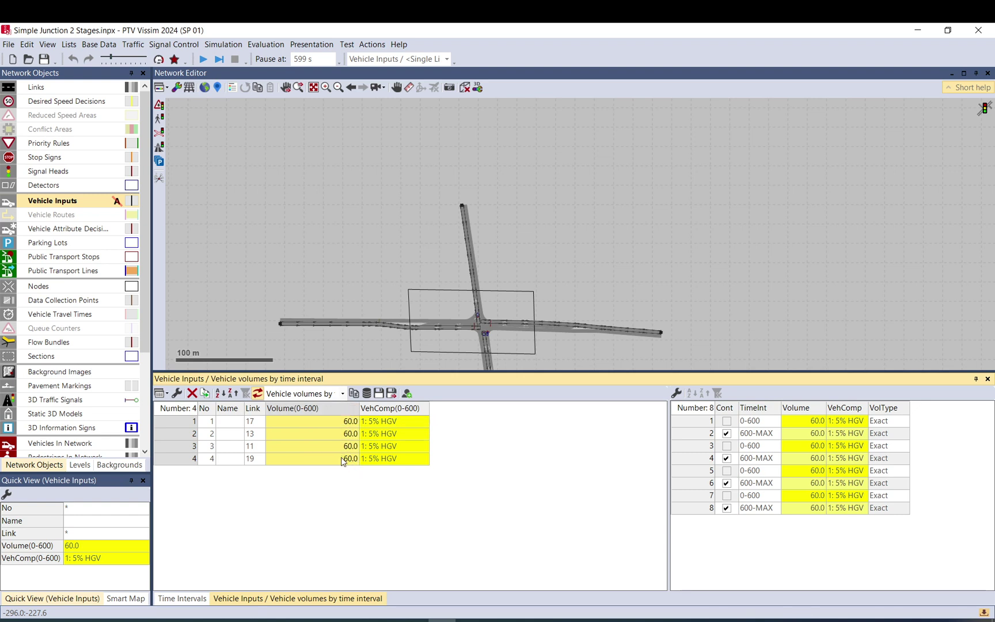
pyautogui.doubleClick(336, 424)
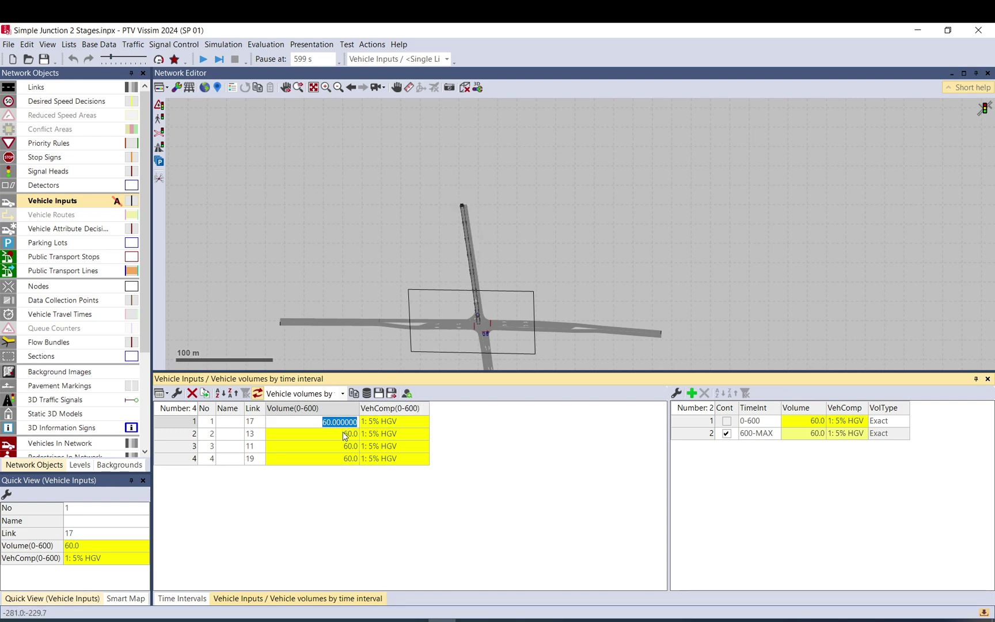
pyautogui.press('Return')
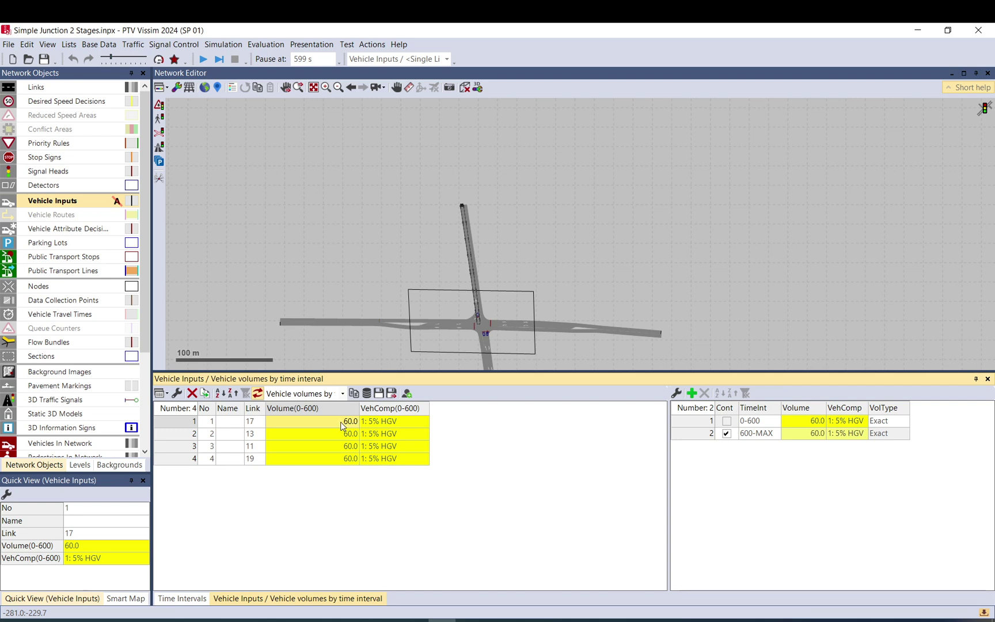
pyautogui.moveTo(372, 276); pyautogui.dragTo(395, 217)
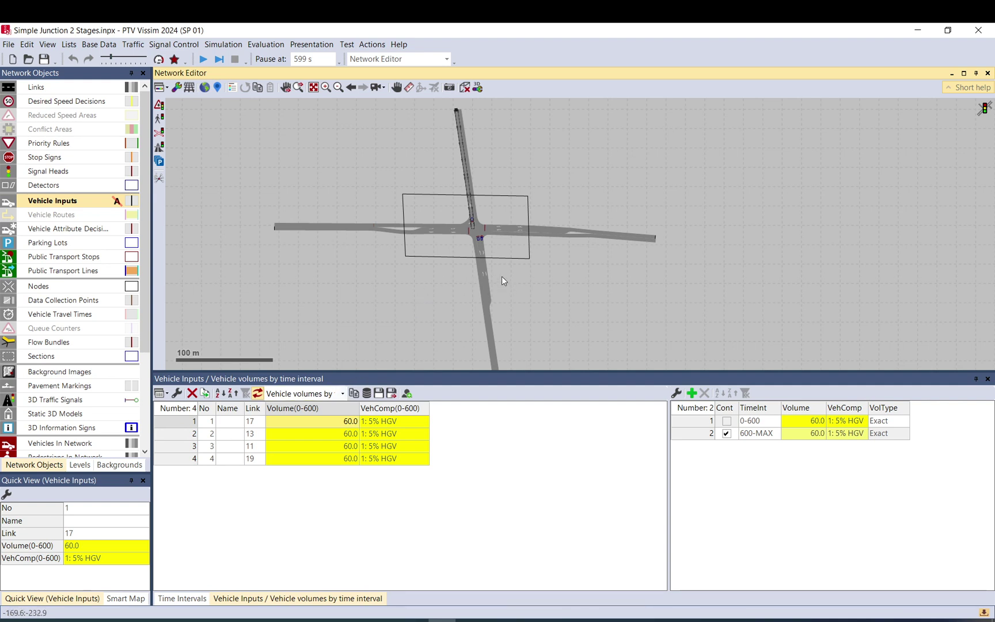
pyautogui.moveTo(504, 275); pyautogui.dragTo(494, 295)
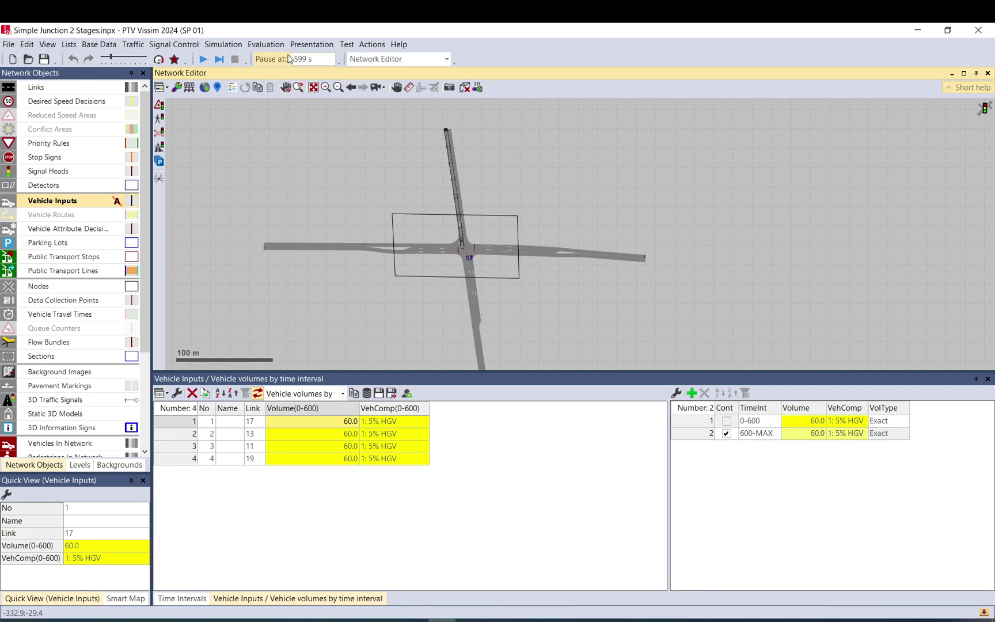
# - In Result Attributes, inspect the Nodes and vehicle network performance time ranges
pyautogui.click(265, 45)
pyautogui.click(227, 57)
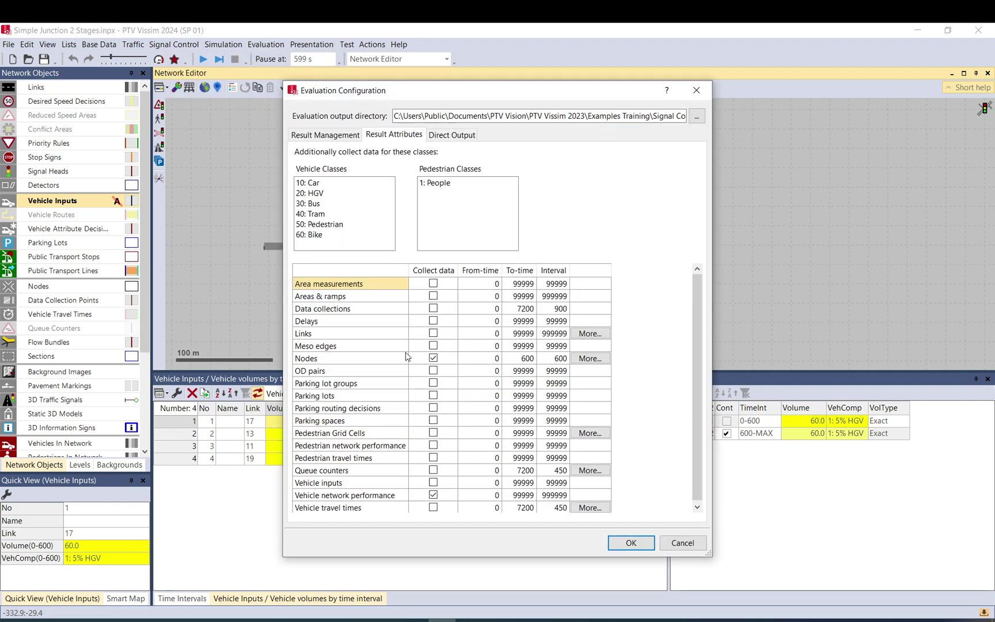
pyautogui.click(364, 361)
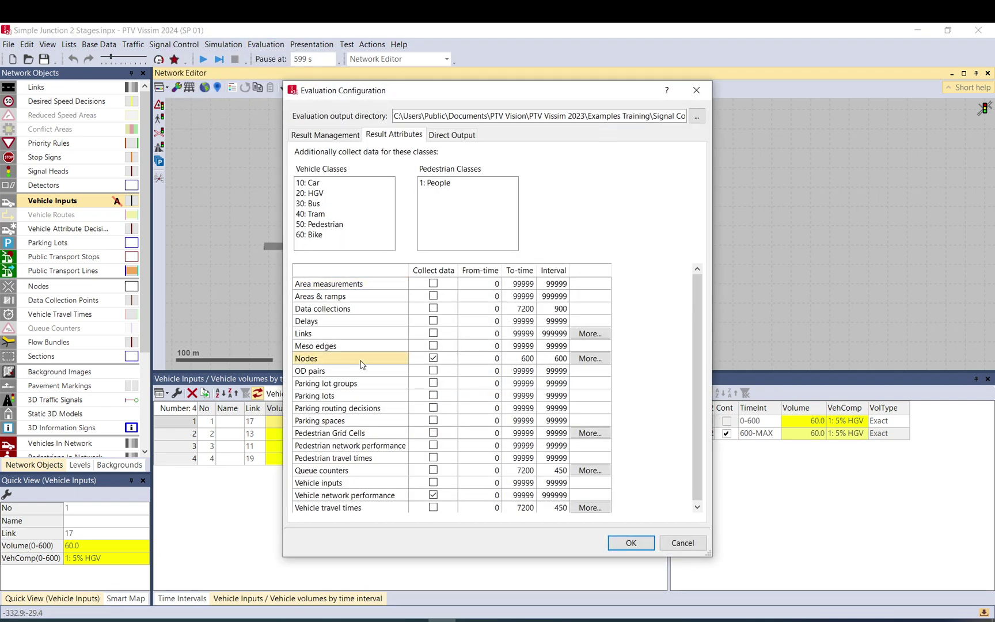
pyautogui.click(556, 358)
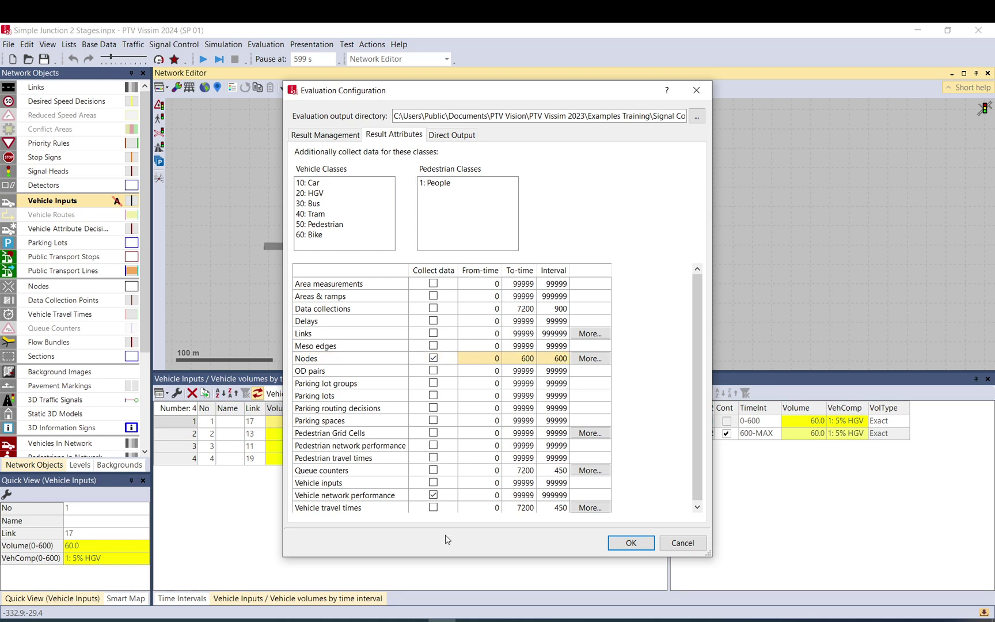
pyautogui.click(483, 496)
pyautogui.moveTo(563, 497); pyautogui.dragTo(473, 497)
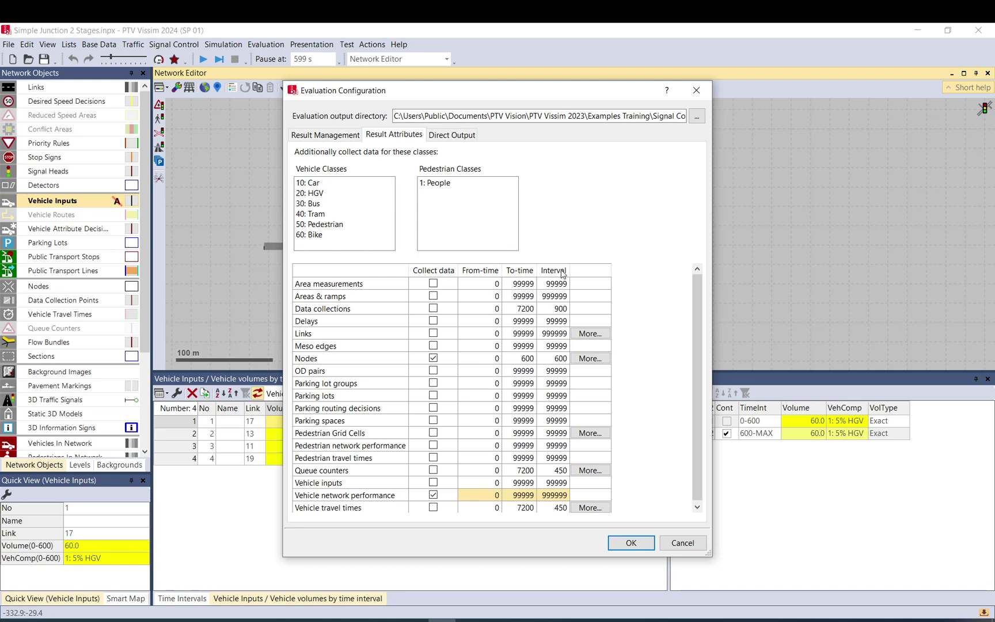
pyautogui.click(520, 496)
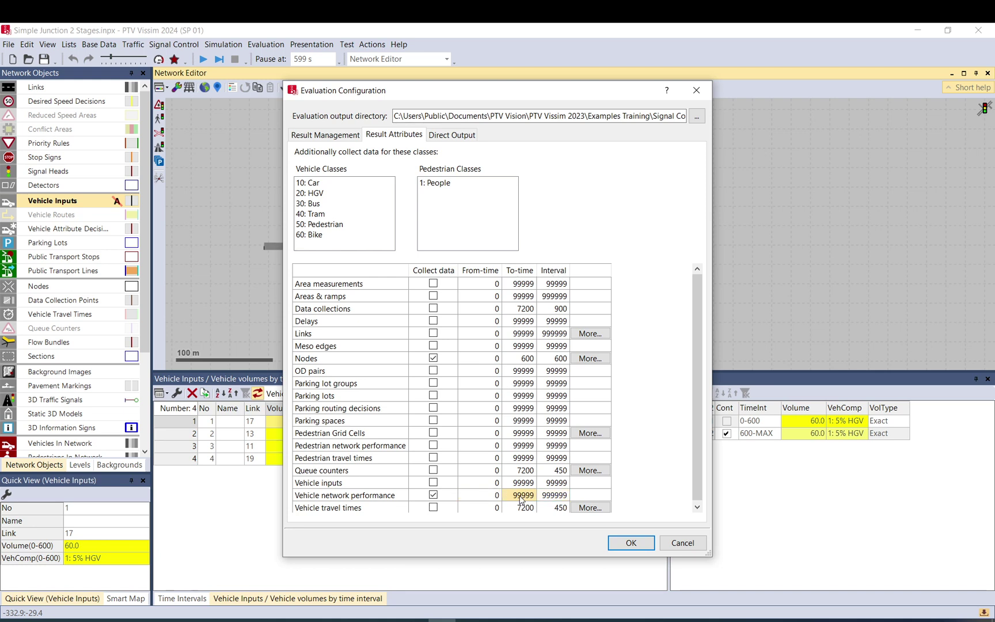
pyautogui.click(556, 497)
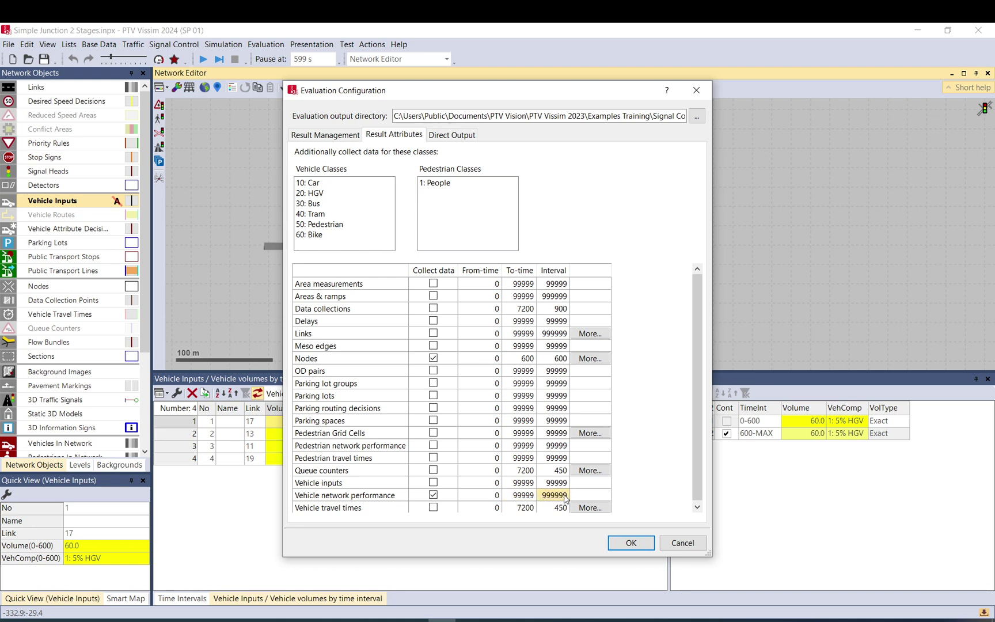
# - Try a Nodes interval of 100, then 60, and reset it to 600
pyautogui.click(550, 359)
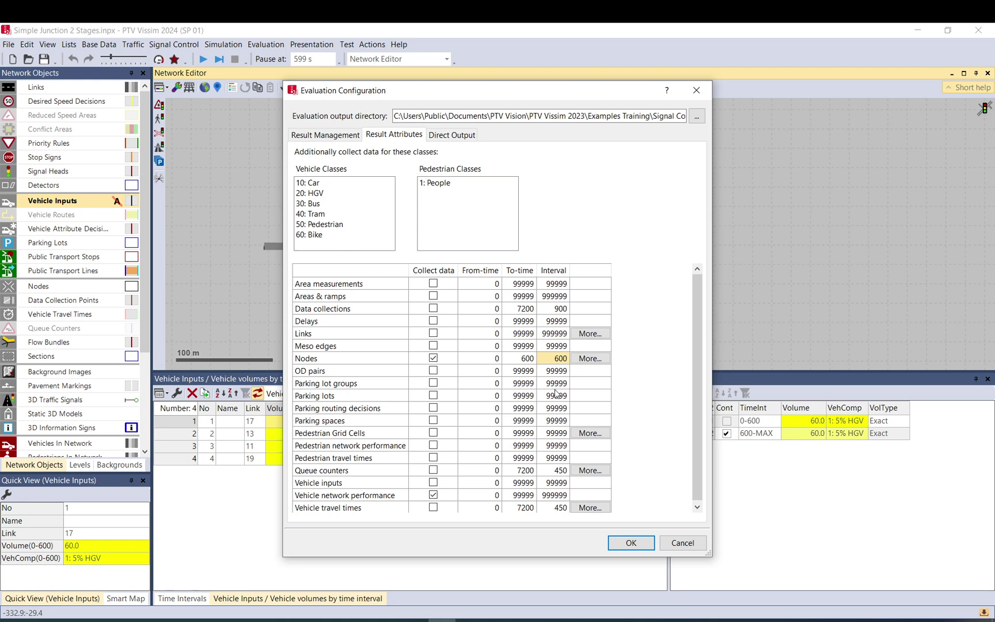
pyautogui.write('100')
pyautogui.click(554, 369)
pyautogui.click(554, 359)
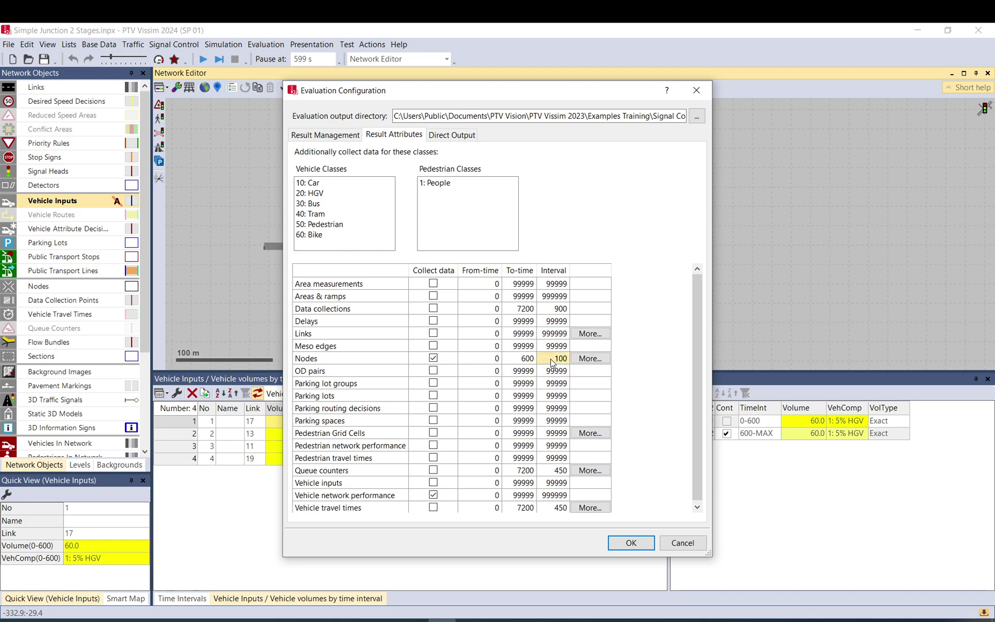
pyautogui.write('60')
pyautogui.press('Return')
pyautogui.click(556, 361)
pyautogui.moveTo(556, 360); pyautogui.dragTo(484, 360)
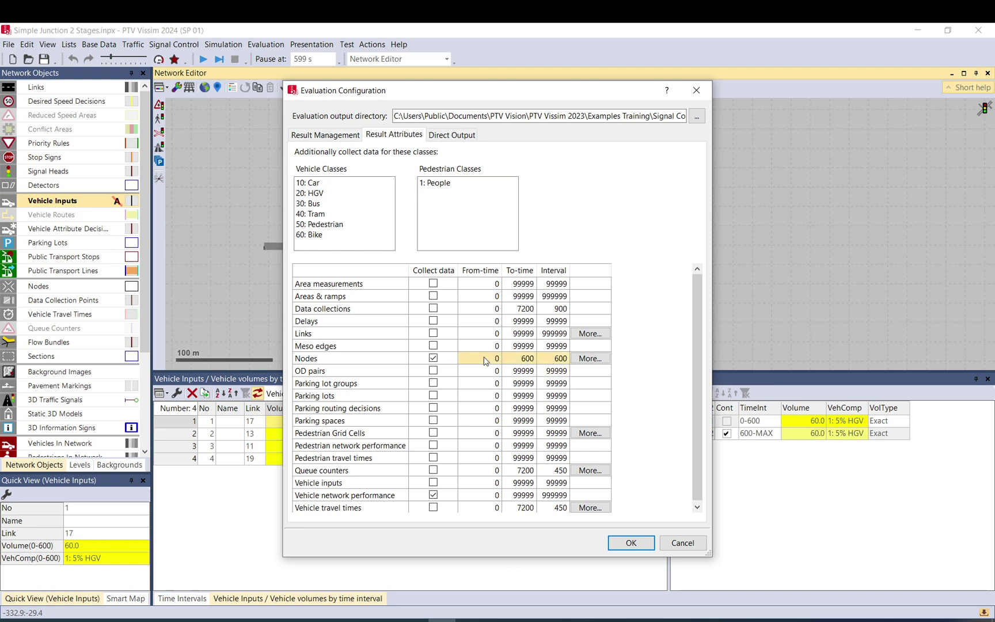
# - Compare the Nodes and network performance ranges, both 0–600, and apply the settings
pyautogui.moveTo(479, 499); pyautogui.dragTo(548, 497)
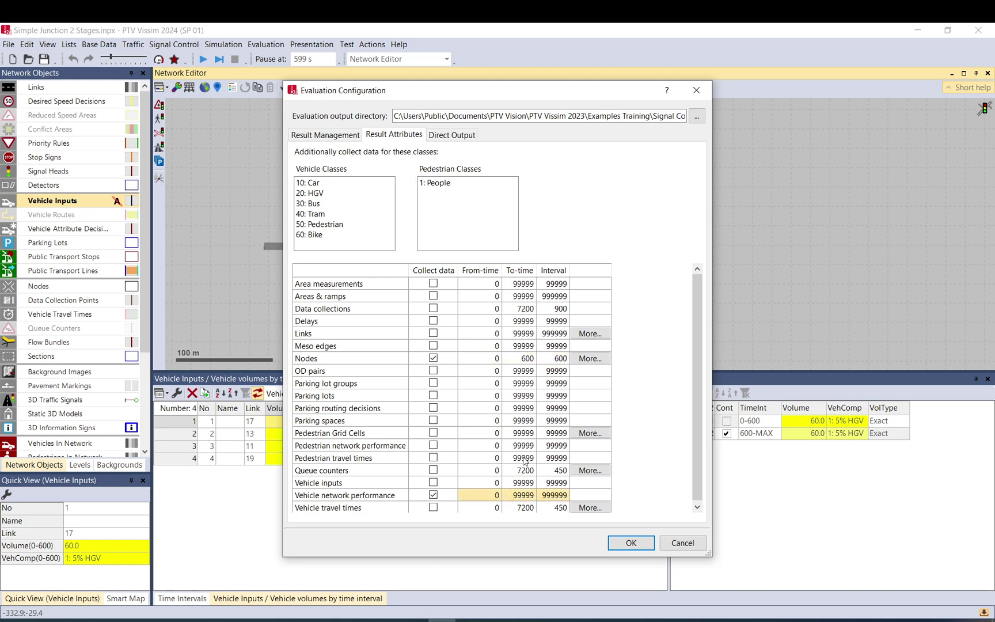
pyautogui.moveTo(548, 360); pyautogui.dragTo(483, 362)
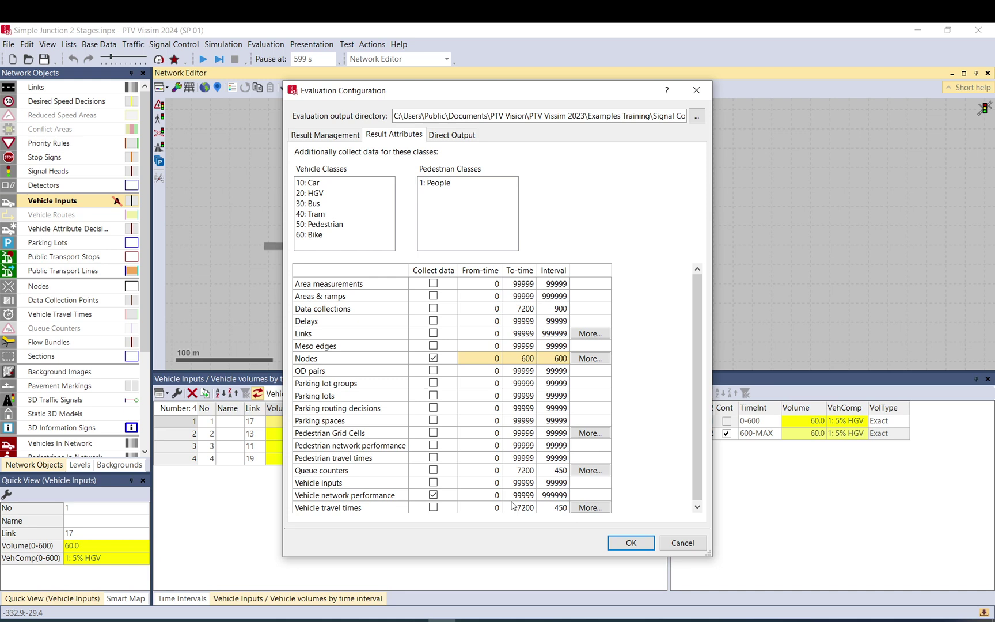
pyautogui.moveTo(485, 500); pyautogui.dragTo(550, 498)
pyautogui.moveTo(485, 361); pyautogui.dragTo(548, 362)
pyautogui.moveTo(552, 499); pyautogui.dragTo(485, 498)
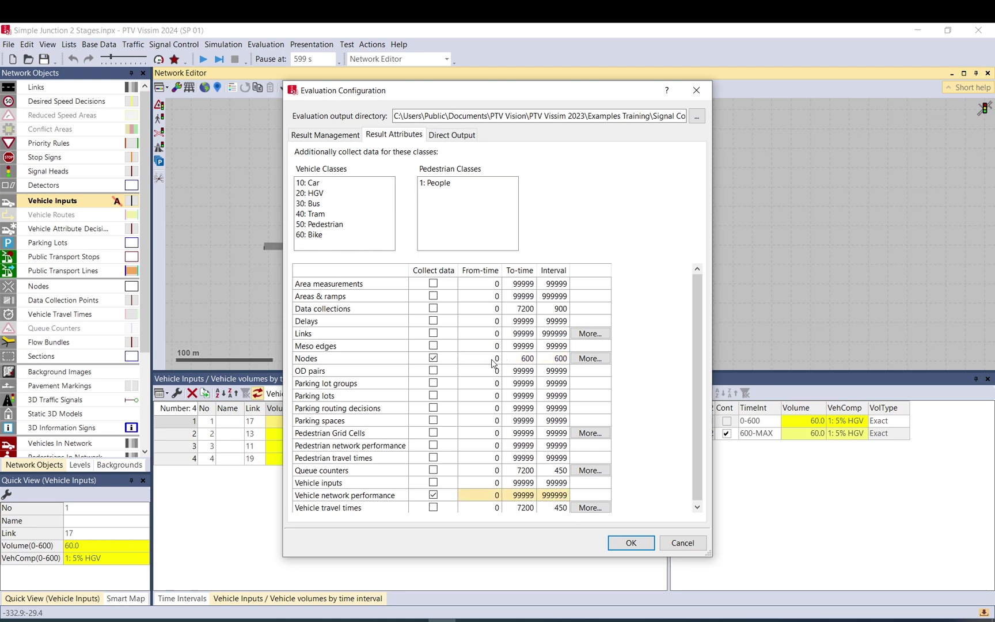
pyautogui.moveTo(488, 361); pyautogui.dragTo(548, 360)
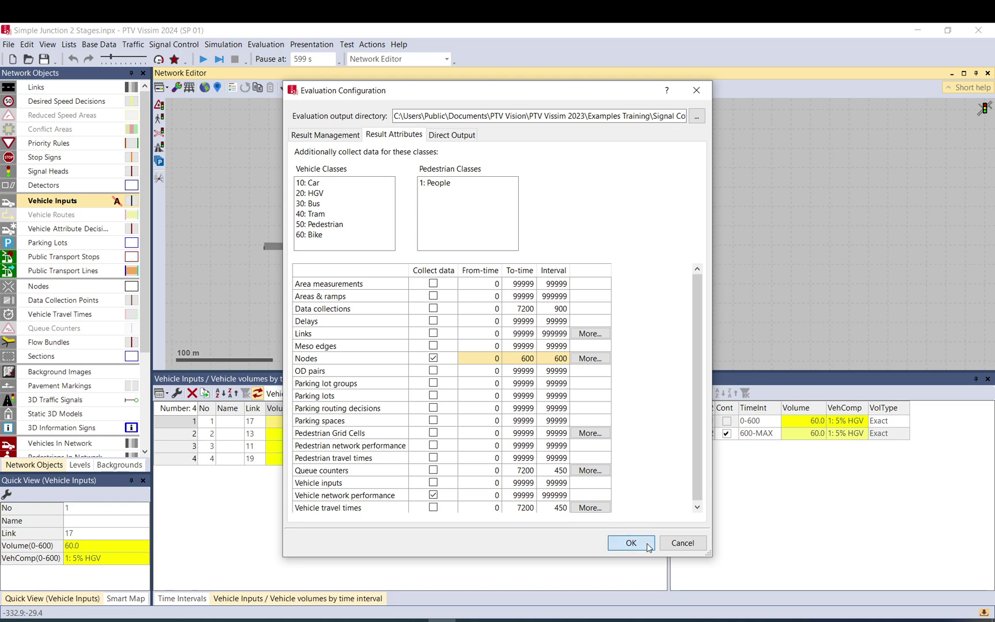
pyautogui.click(632, 543)
pyautogui.click(265, 45)
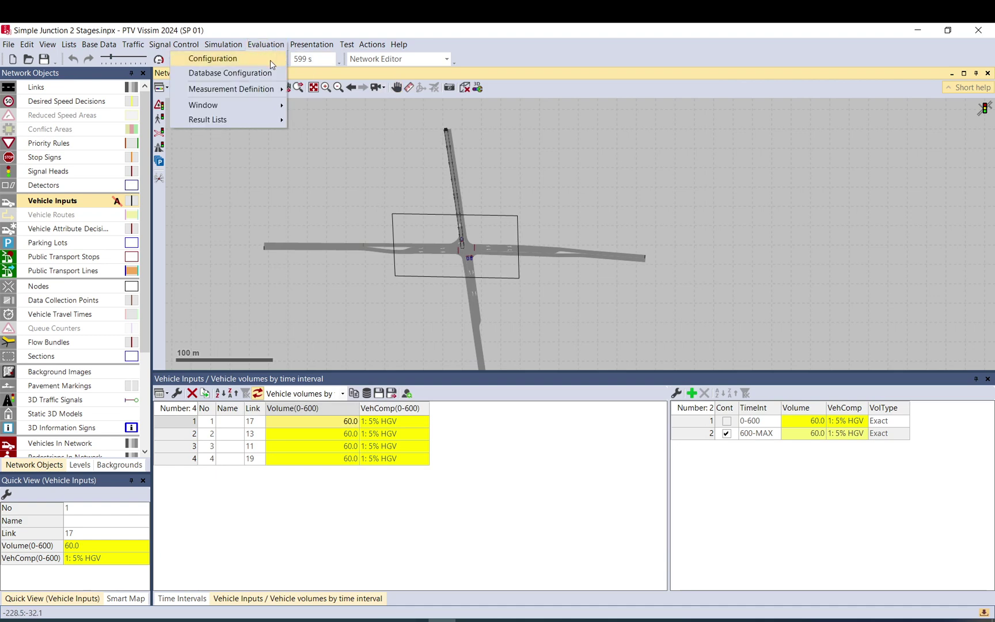
pyautogui.click(227, 58)
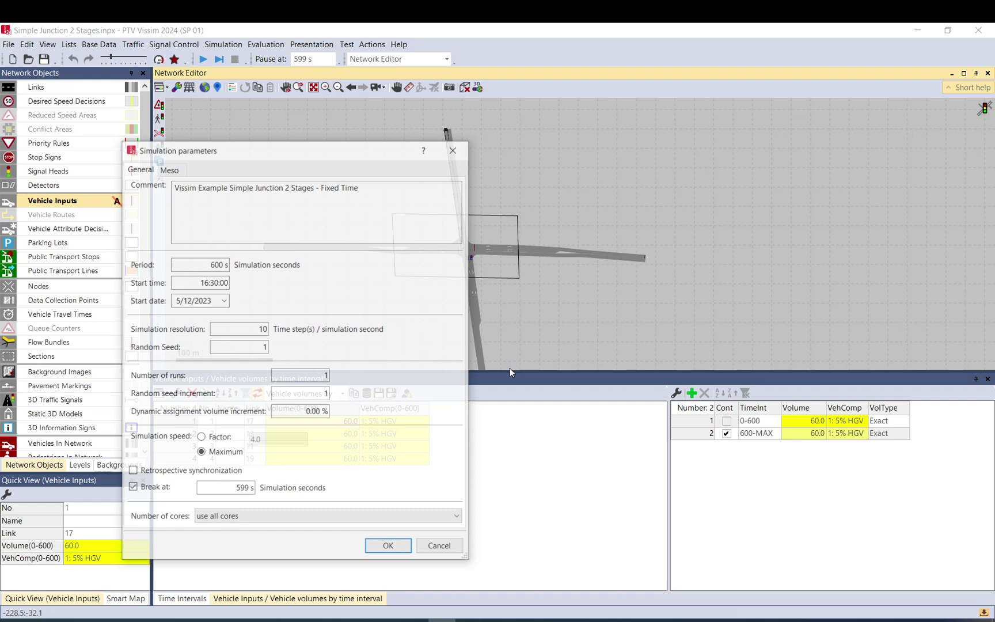
pyautogui.moveTo(204, 264); pyautogui.dragTo(243, 266)
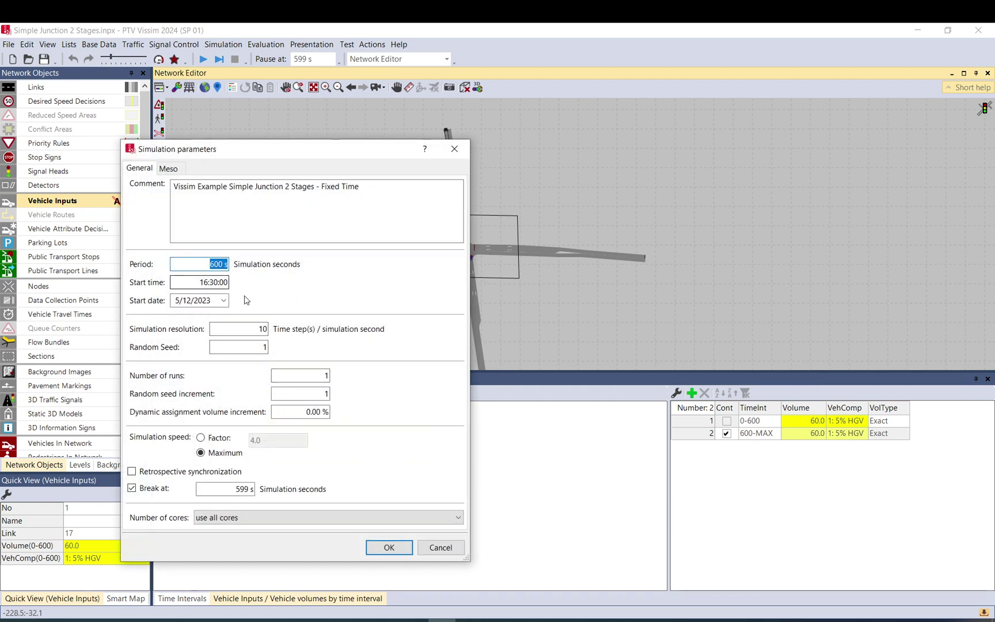
pyautogui.click(403, 545)
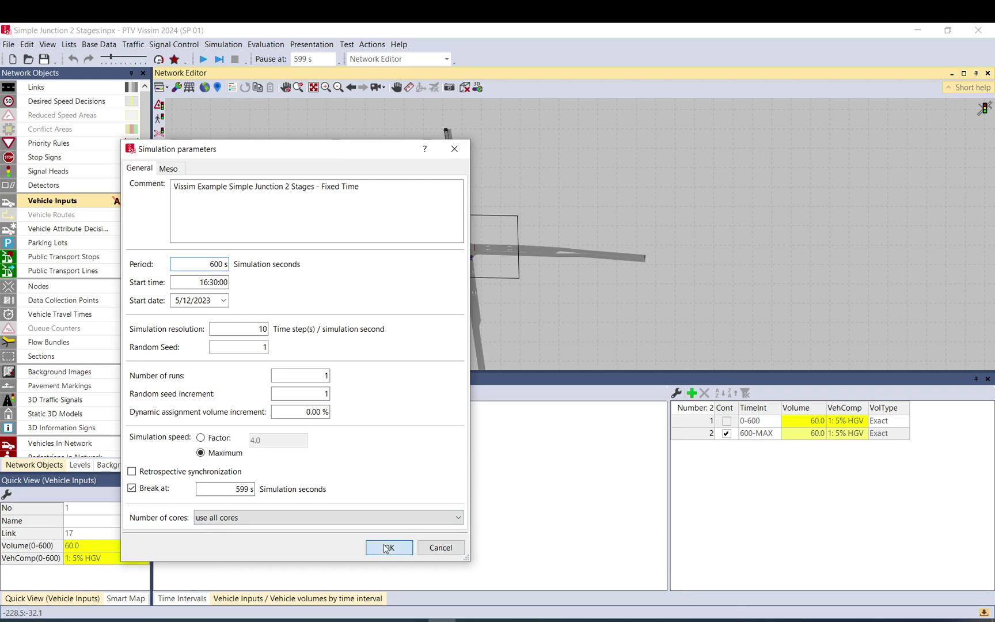
pyautogui.click(399, 144)
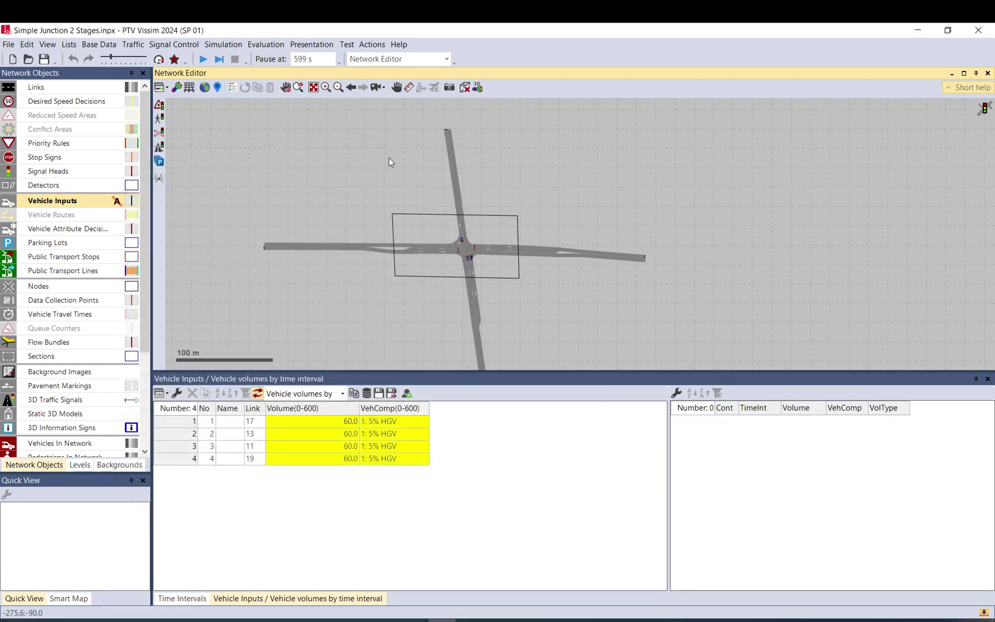
# - Run the junction simulation without saving model changes, then go to the Evaluation result lists
pyautogui.scroll(-3, 391, 145)
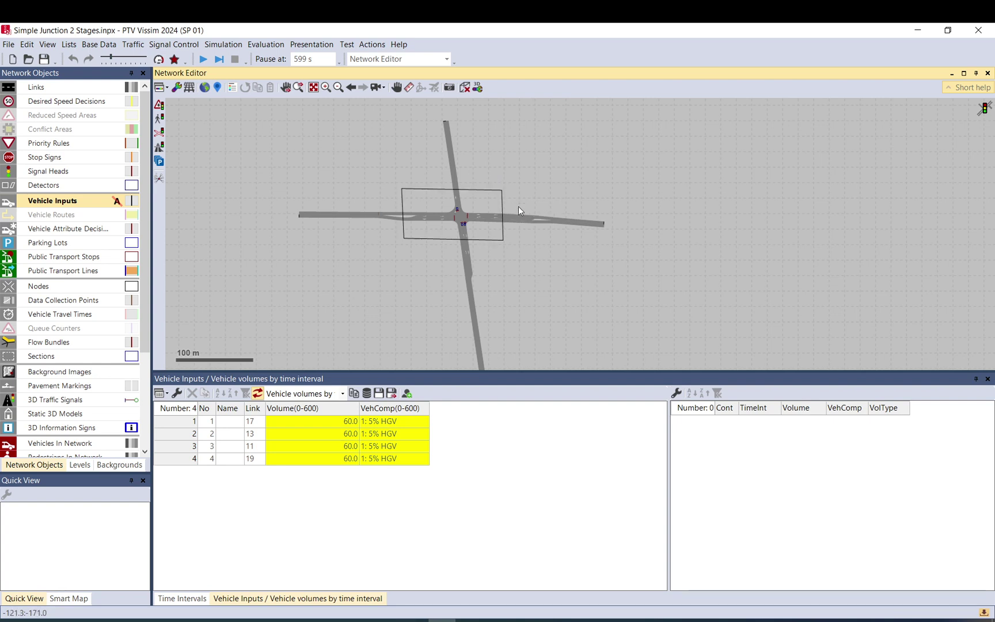
pyautogui.click(204, 59)
pyautogui.click(483, 329)
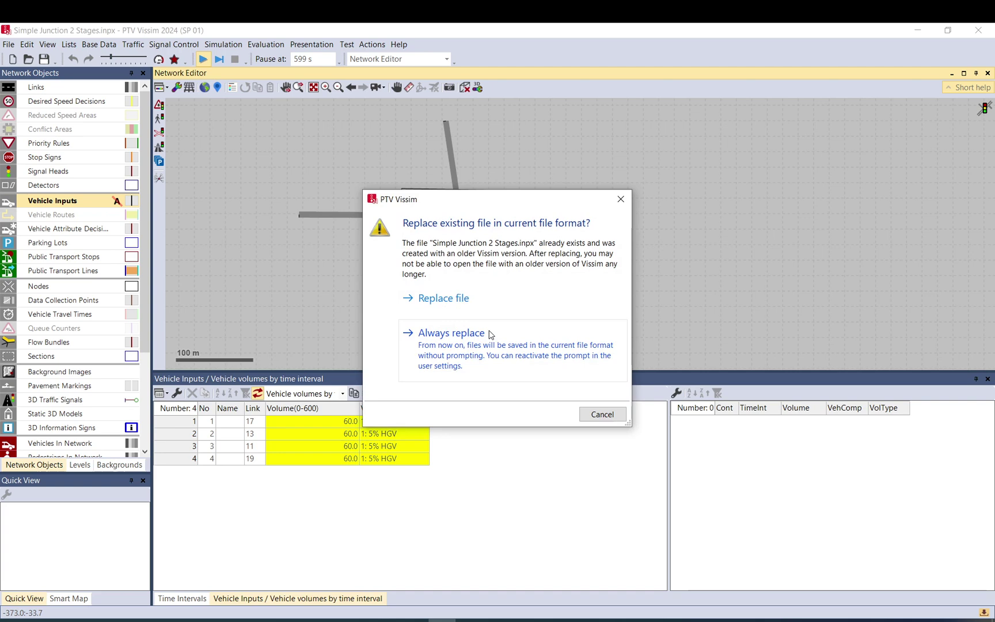
pyautogui.click(603, 414)
pyautogui.click(203, 60)
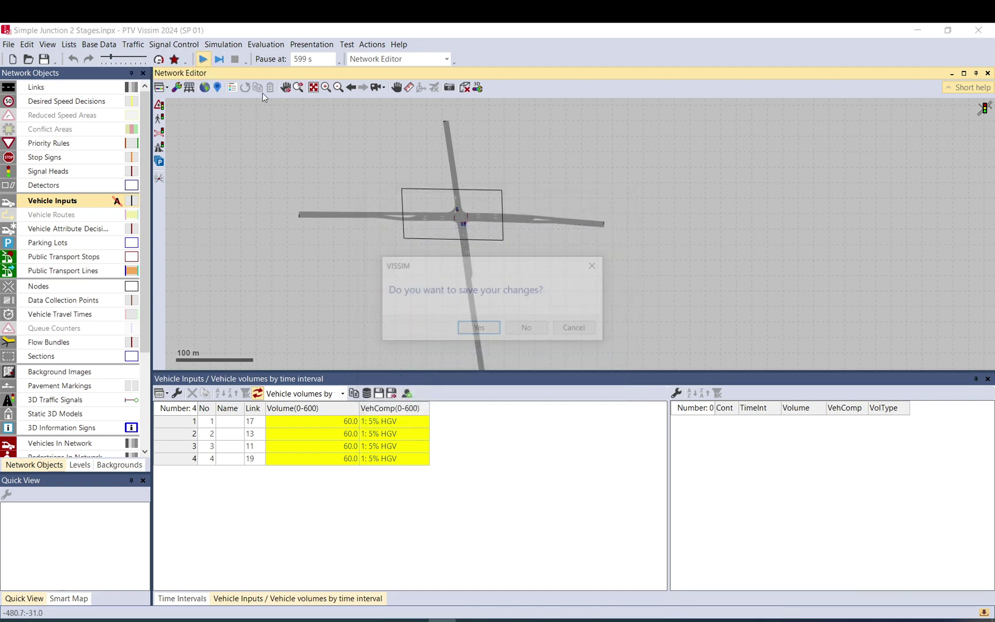
pyautogui.click(531, 331)
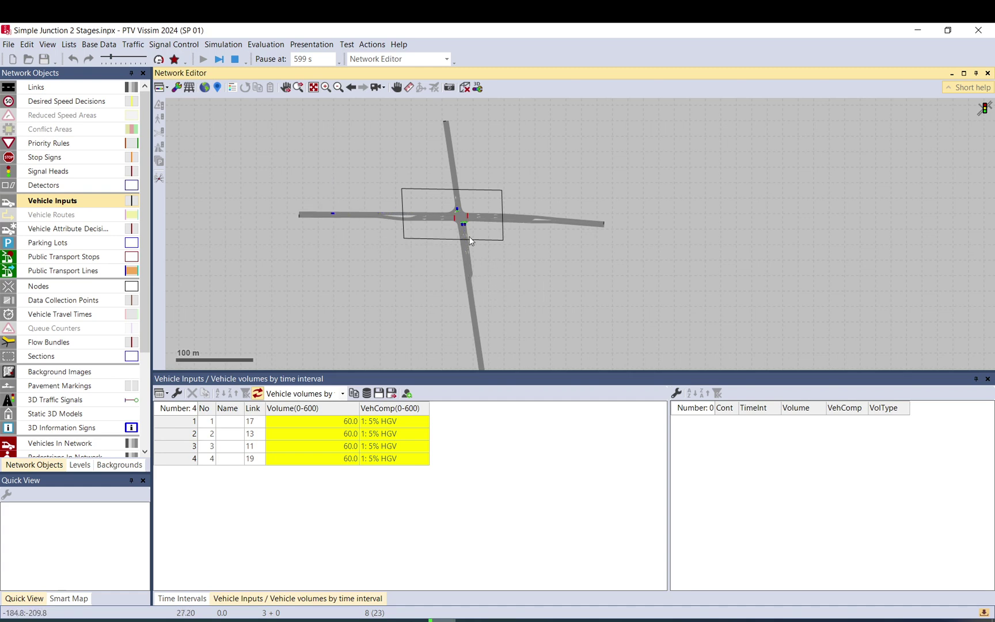
pyautogui.scroll(1, 470, 234)
pyautogui.click(266, 46)
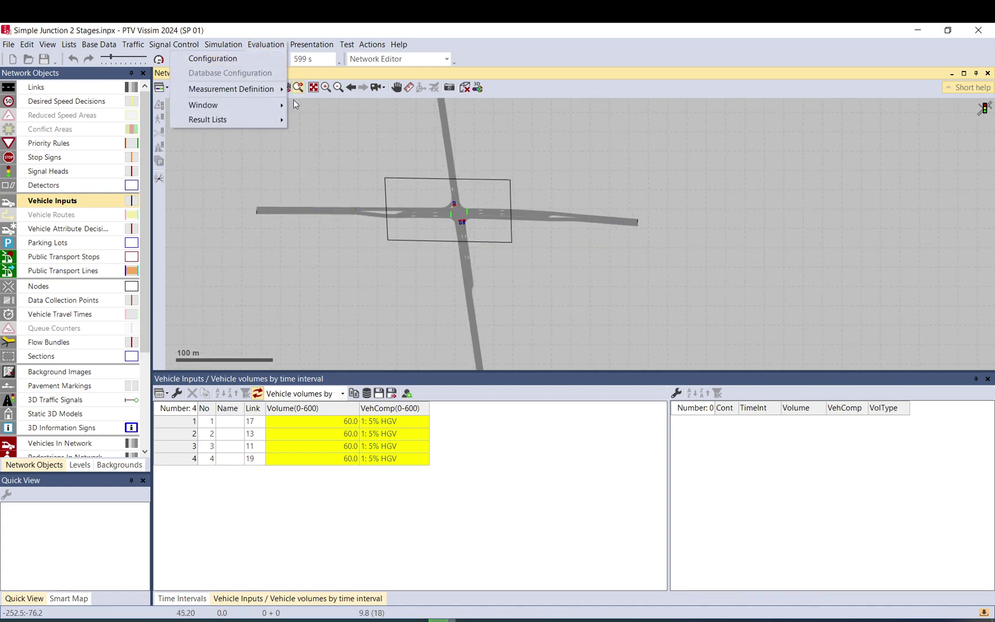
# - Show the vehicle network performance results, then the Node Results movements, and select node 1
pyautogui.moveTo(271, 119)
pyautogui.click(357, 135)
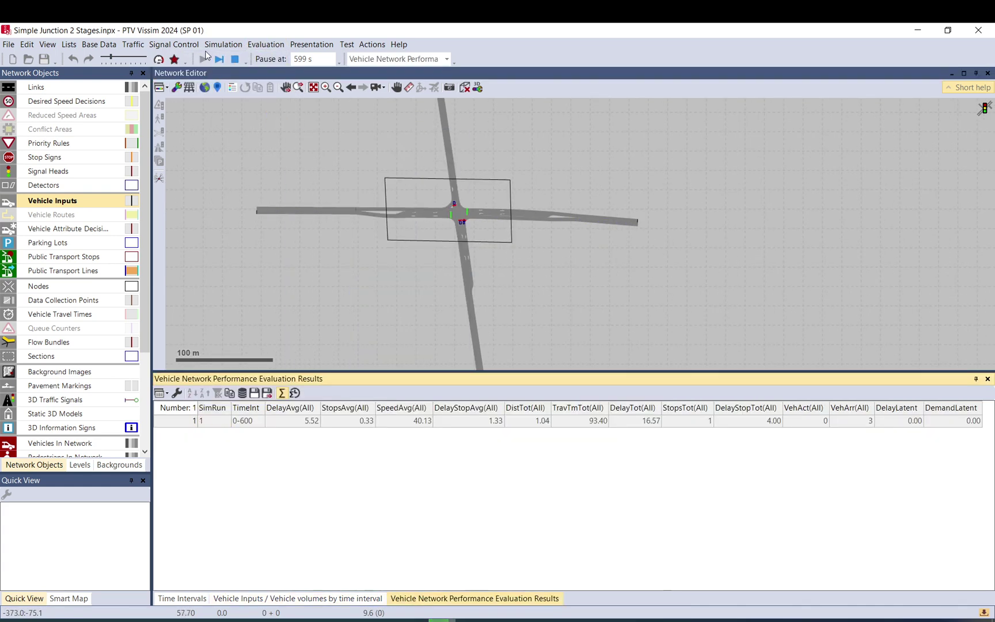
pyautogui.click(266, 44)
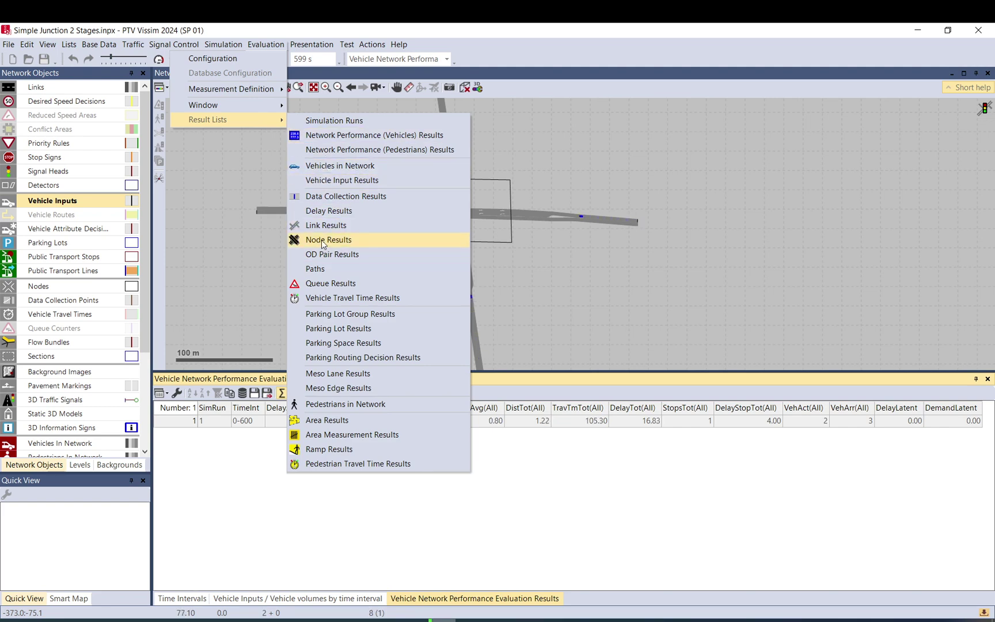
pyautogui.click(321, 239)
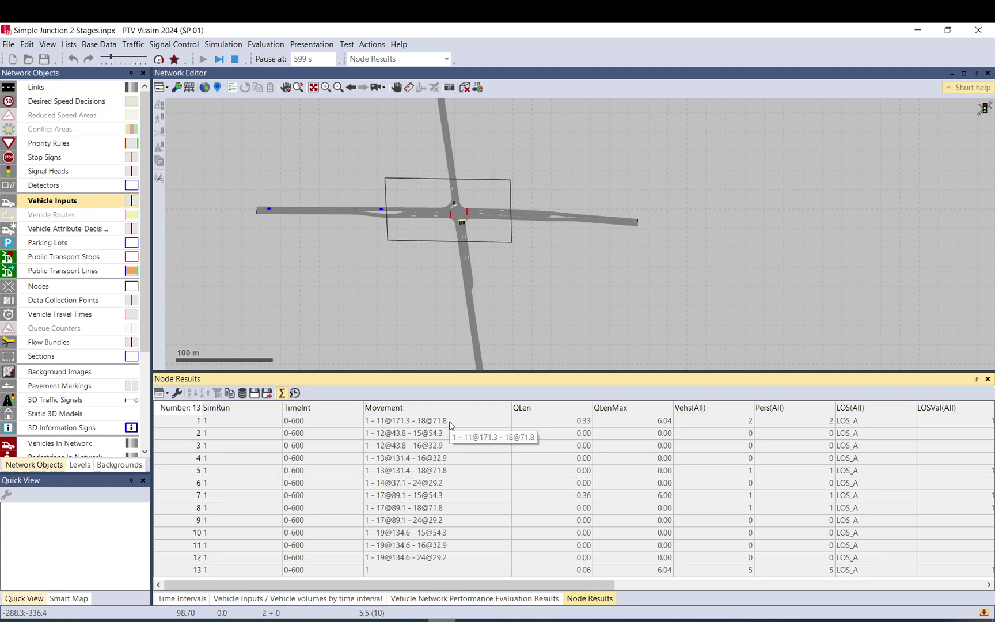
pyautogui.click(447, 460)
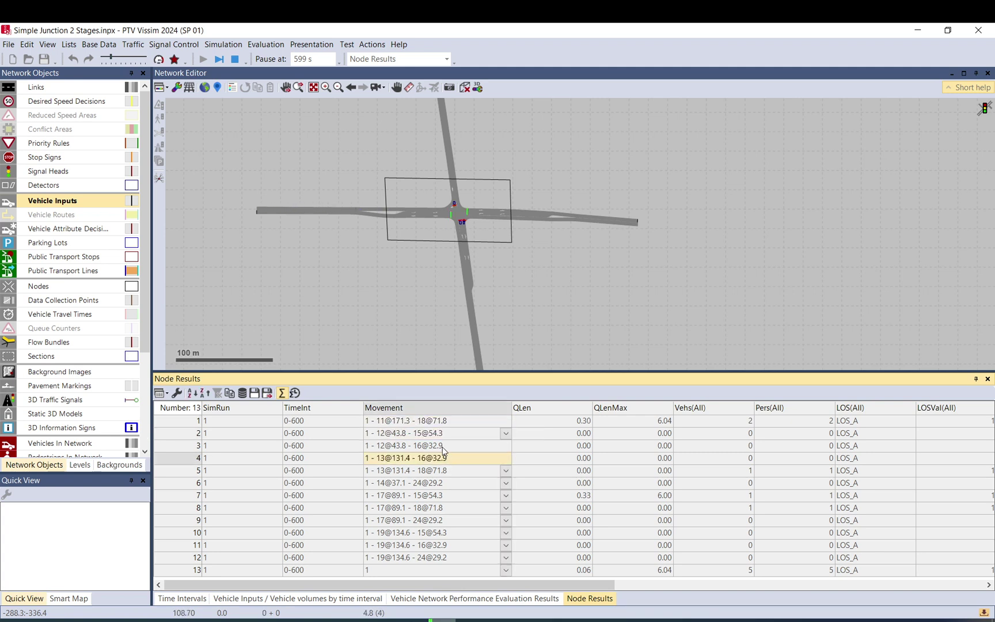
pyautogui.click(392, 423)
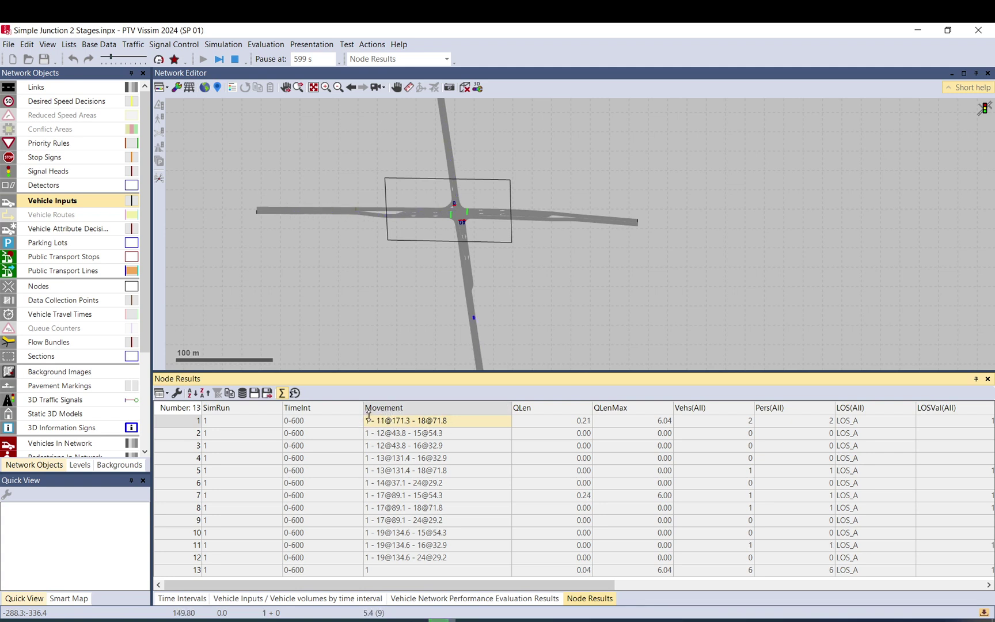
pyautogui.click(399, 228)
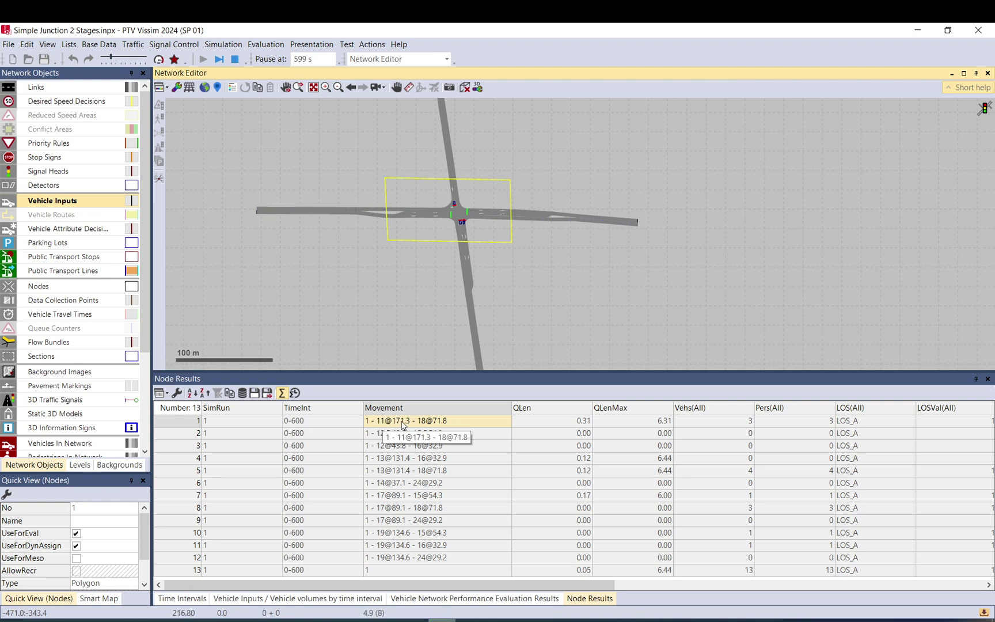
pyautogui.moveTo(473, 291); pyautogui.dragTo(458, 231)
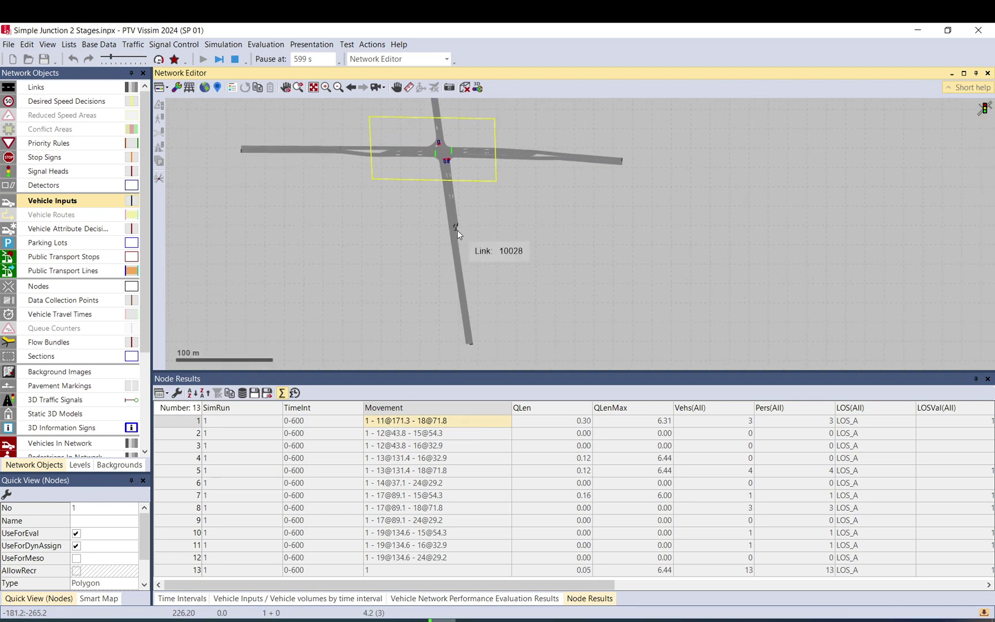
pyautogui.click(450, 206)
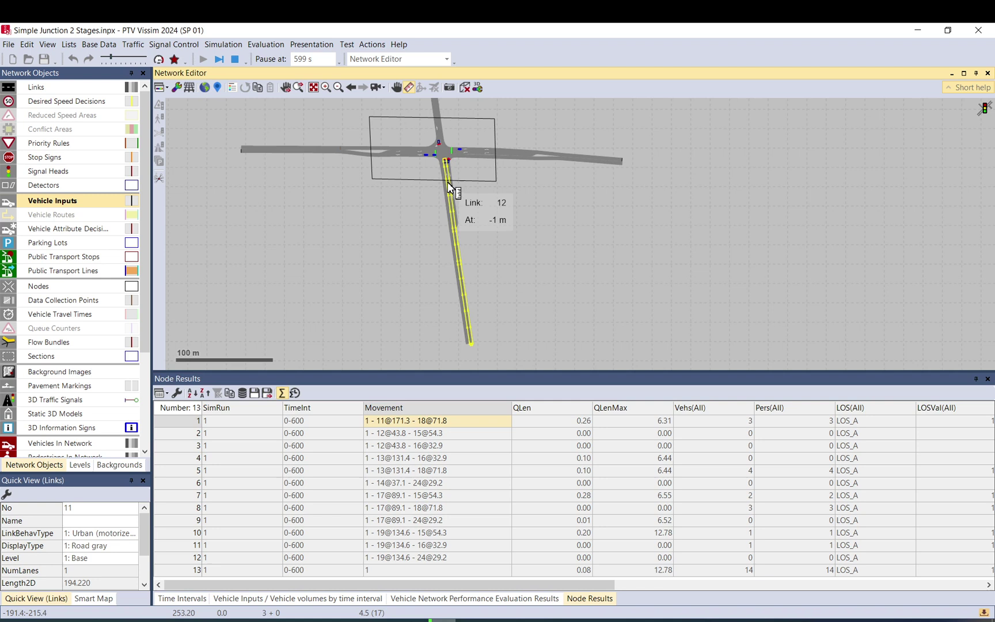
pyautogui.scroll(4, 451, 193)
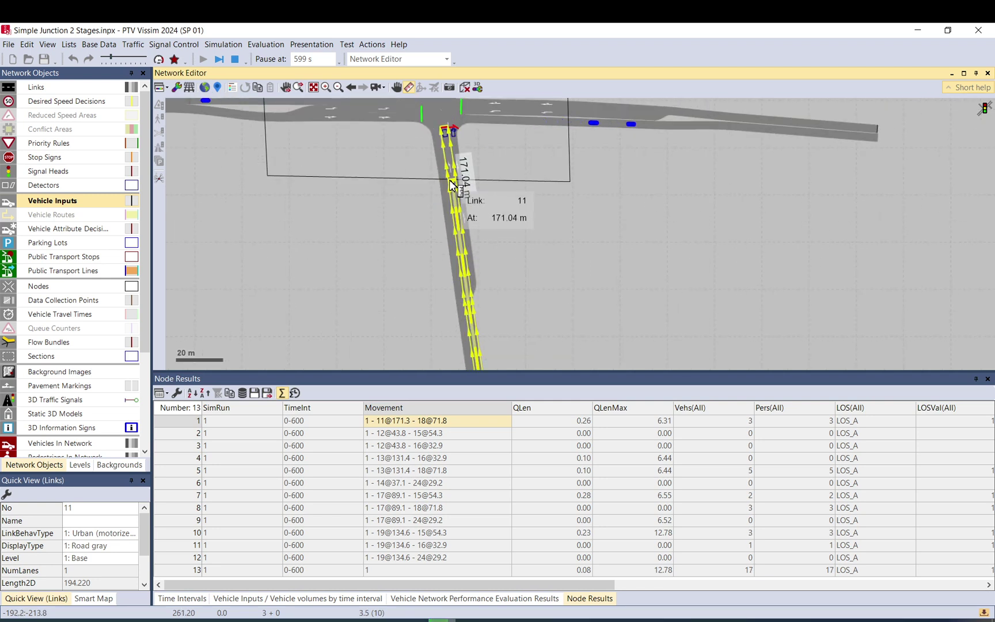
pyautogui.click(502, 197)
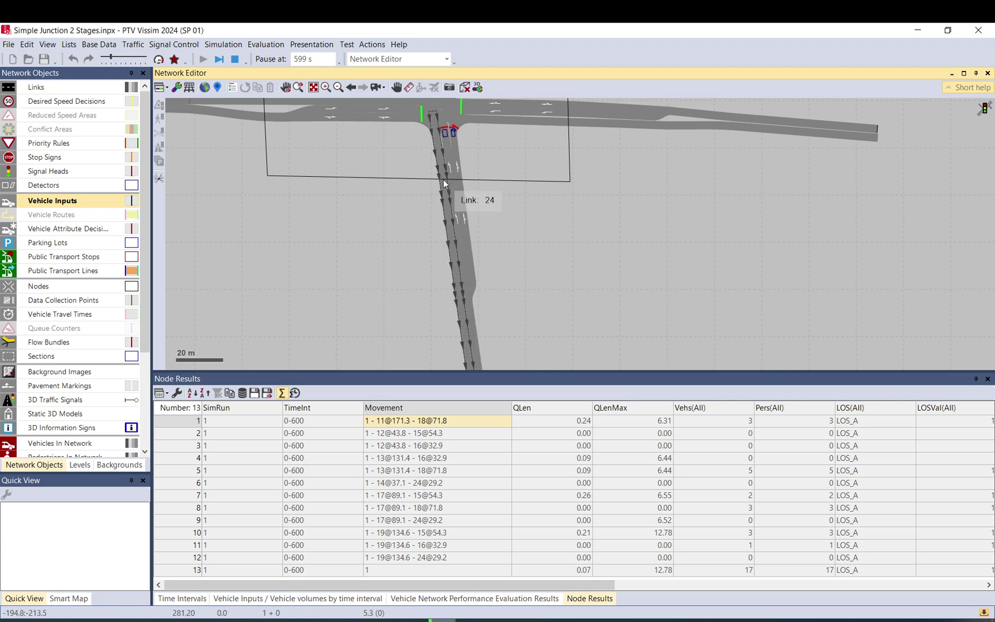
pyautogui.scroll(-2, 505, 248)
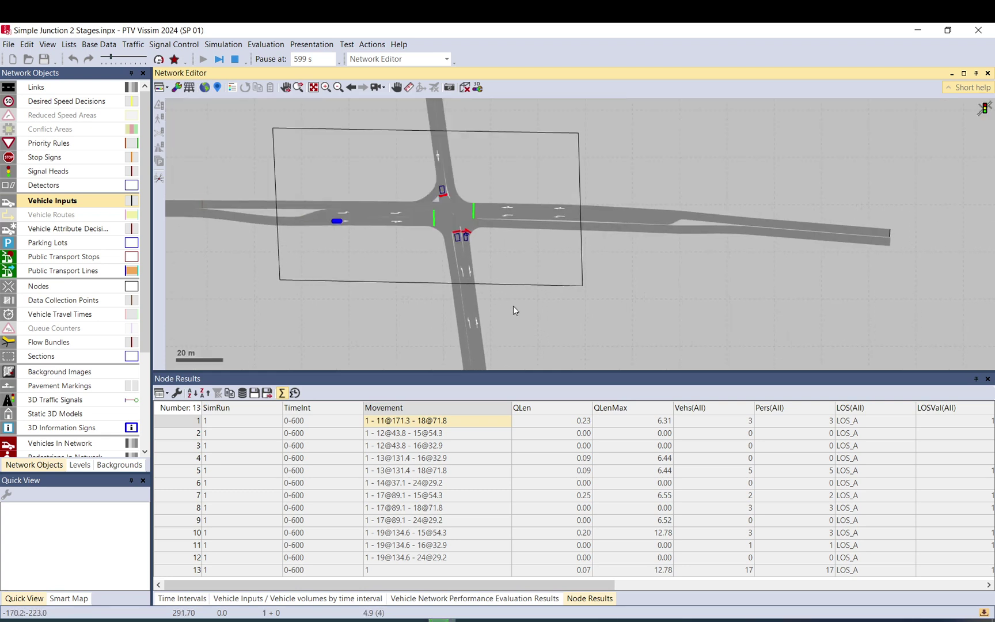
pyautogui.moveTo(501, 302); pyautogui.dragTo(501, 254)
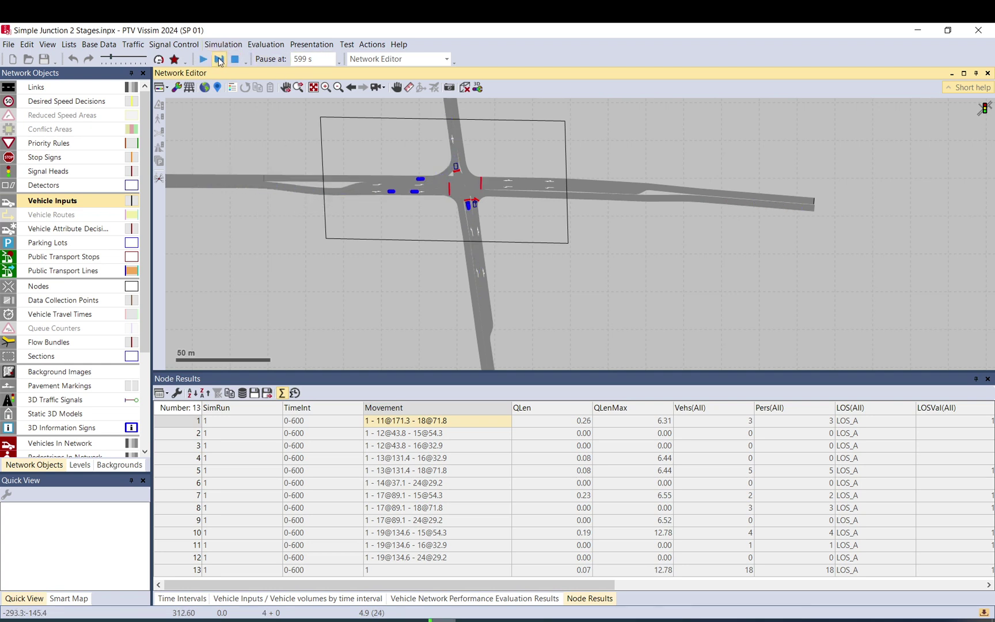
# - Select a vehicle, single-step three times, resume continuously, and check row 10's Vehs(All)
pyautogui.click(392, 193)
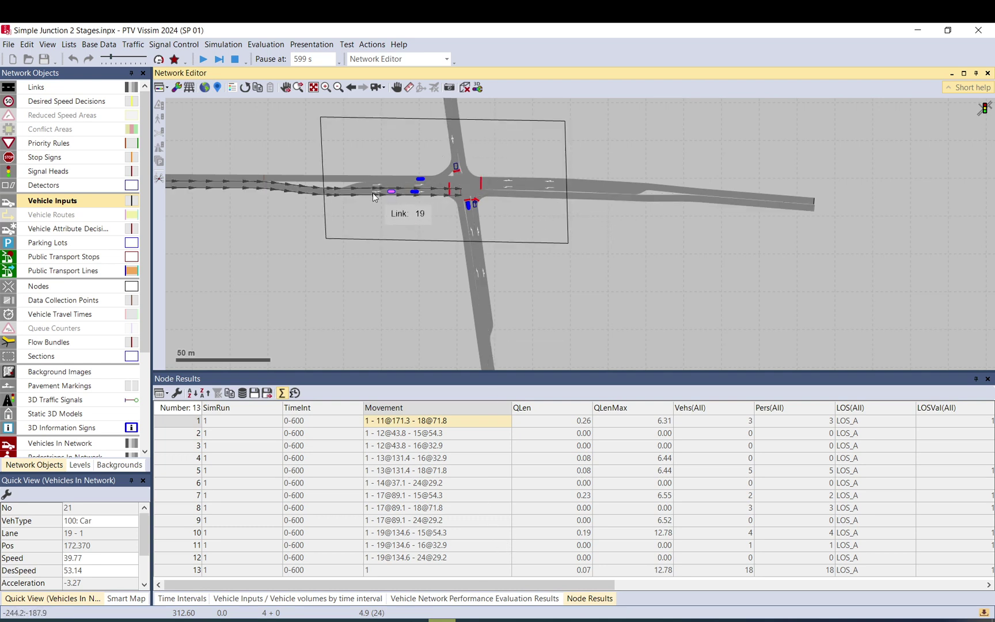
pyautogui.click(223, 63)
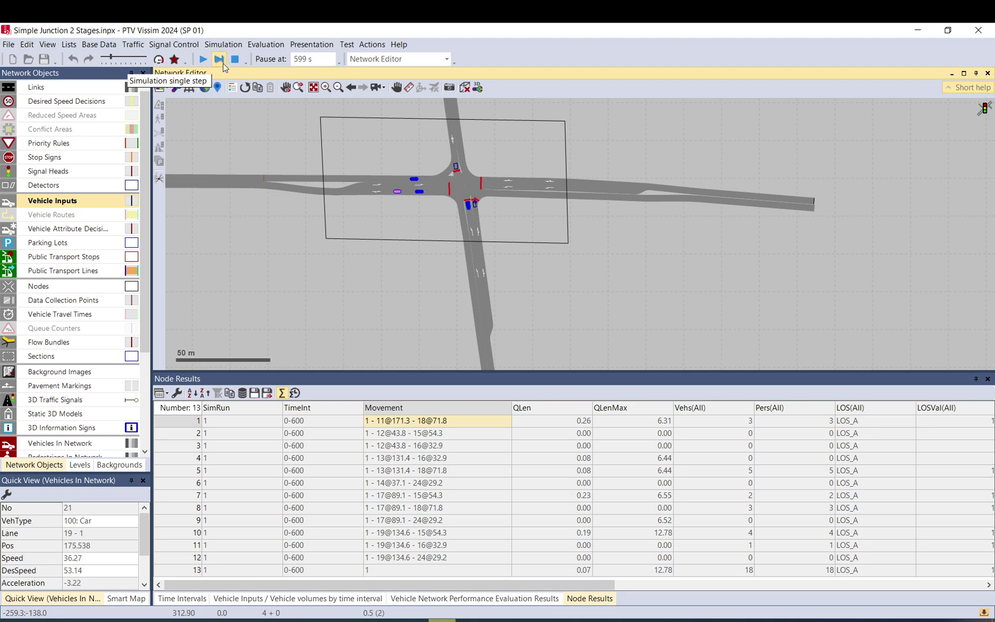
pyautogui.click(222, 64)
pyautogui.click(223, 64)
pyautogui.press('F5')
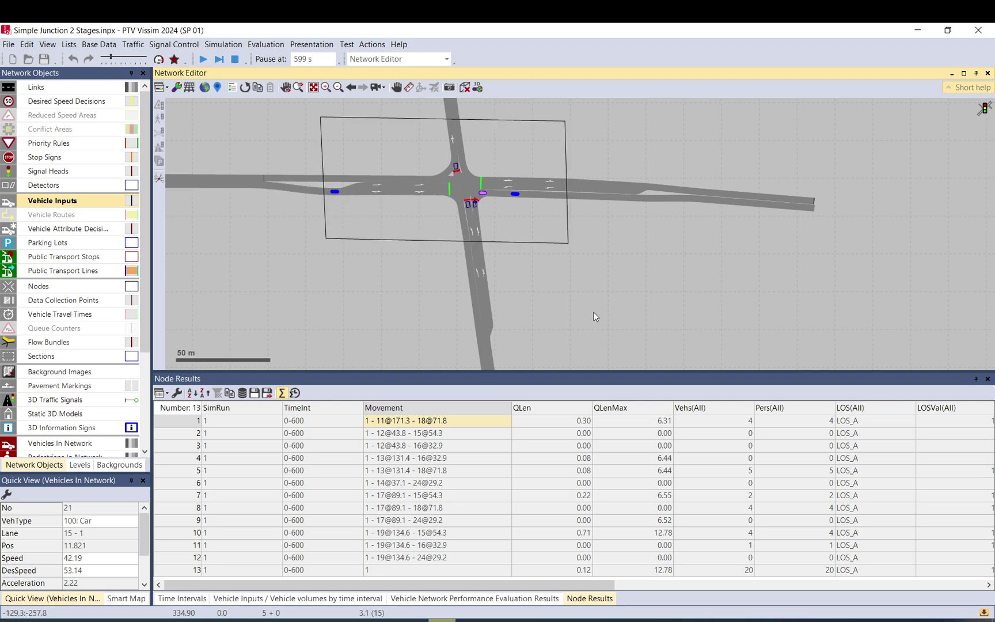
pyautogui.click(429, 536)
pyautogui.click(721, 536)
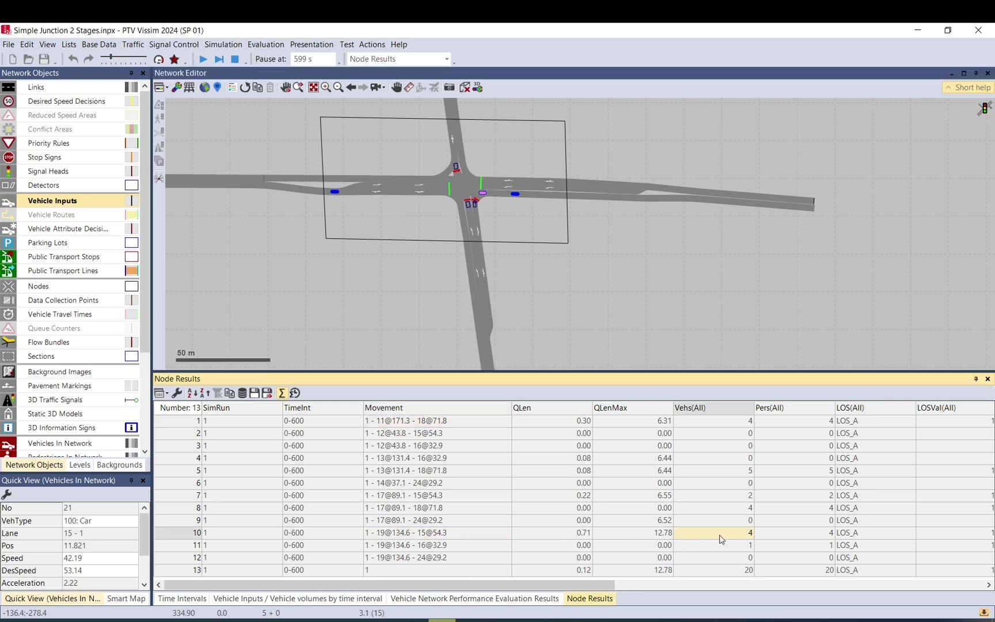
# - Use Quick Mode to jump to 599 s, then single-step to the run's end
pyautogui.click(219, 59)
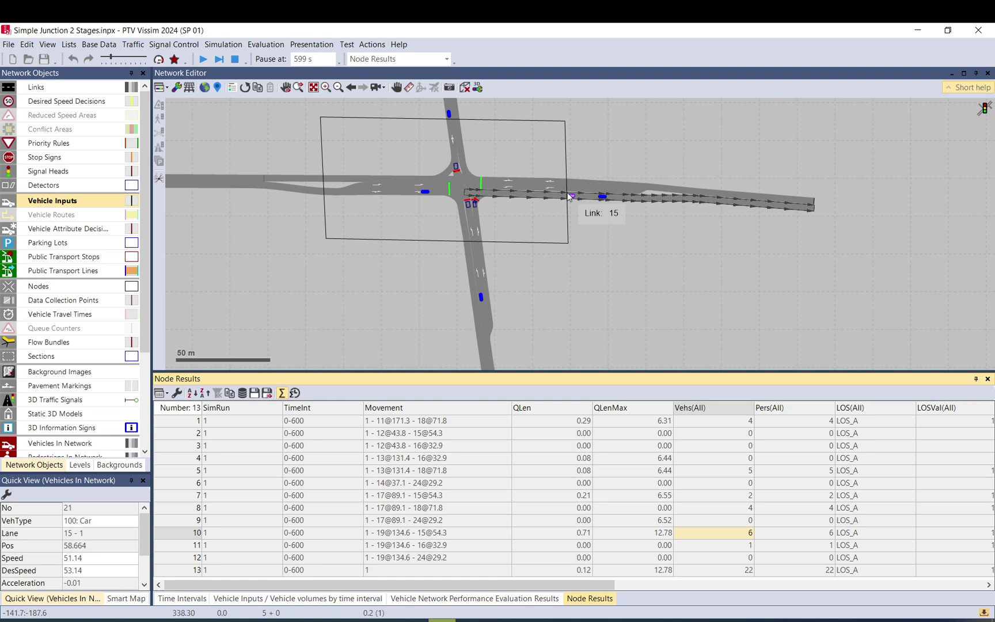
pyautogui.click(582, 215)
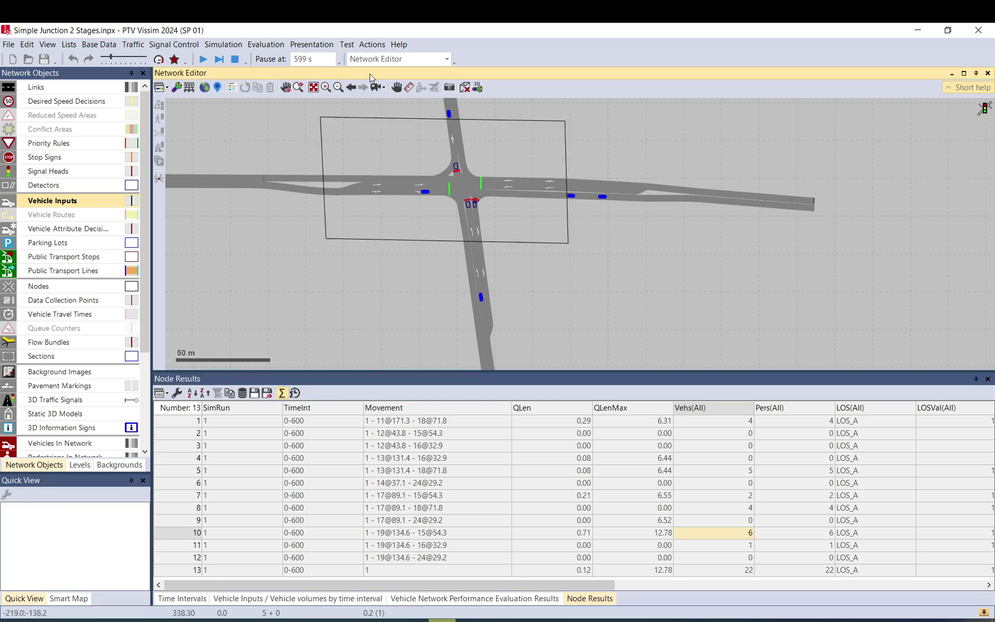
pyautogui.click(203, 60)
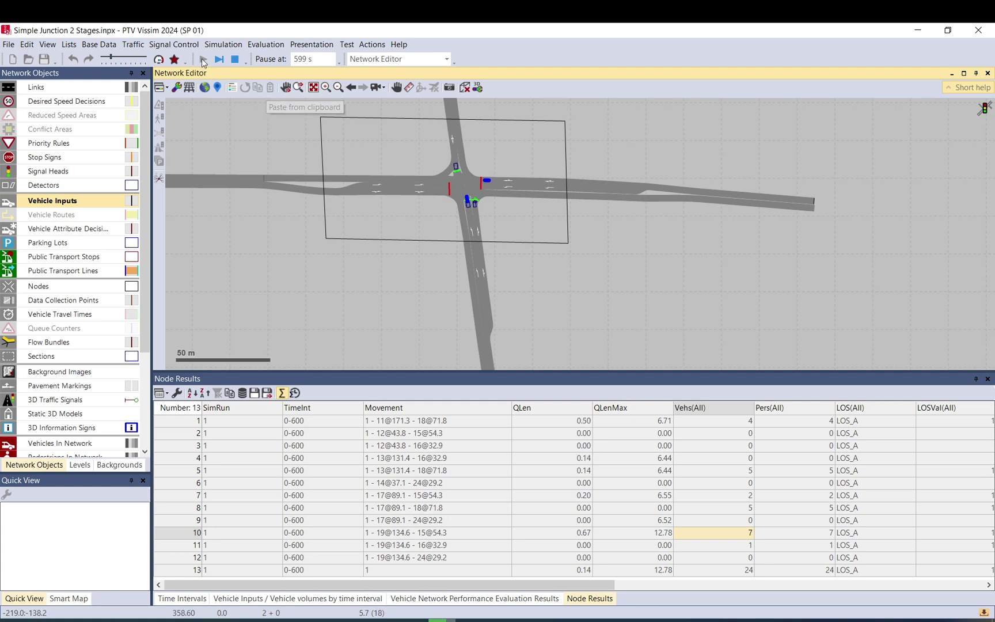
pyautogui.click(158, 60)
pyautogui.click(158, 59)
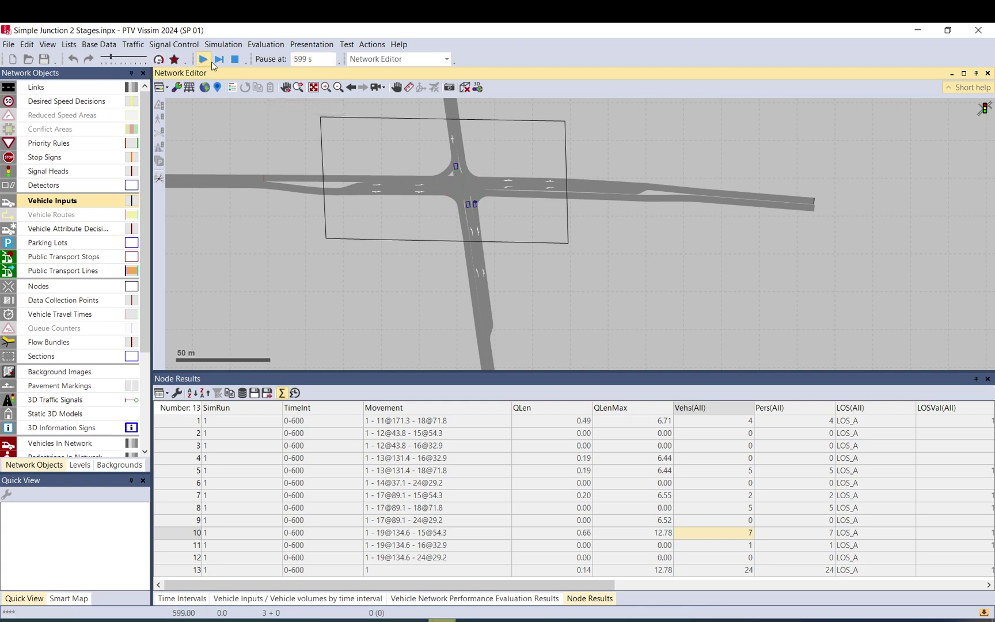
pyautogui.click(219, 60)
pyautogui.click(219, 60)
pyautogui.click(219, 59)
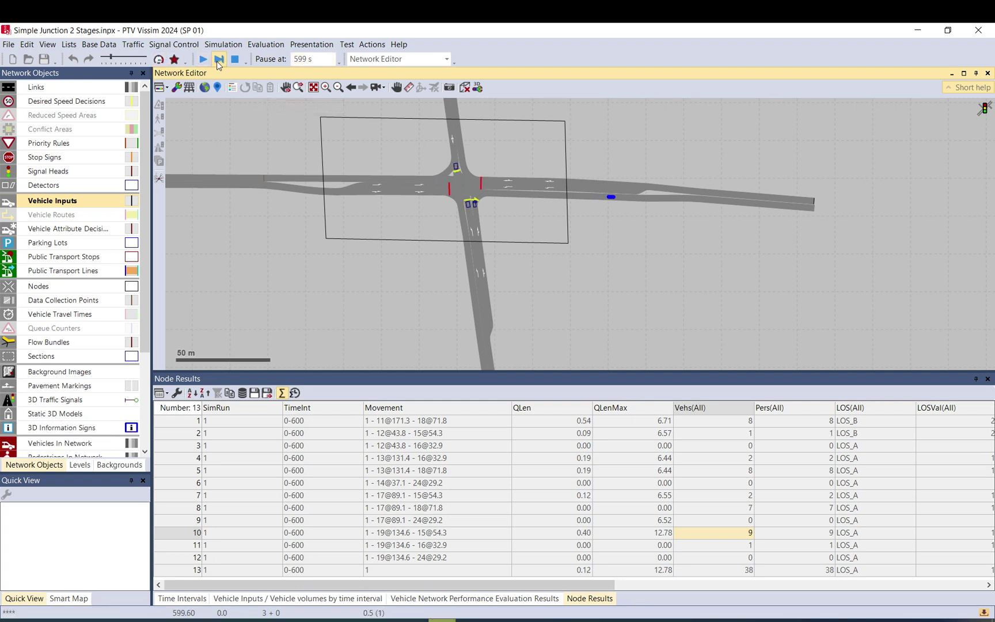
pyautogui.click(219, 59)
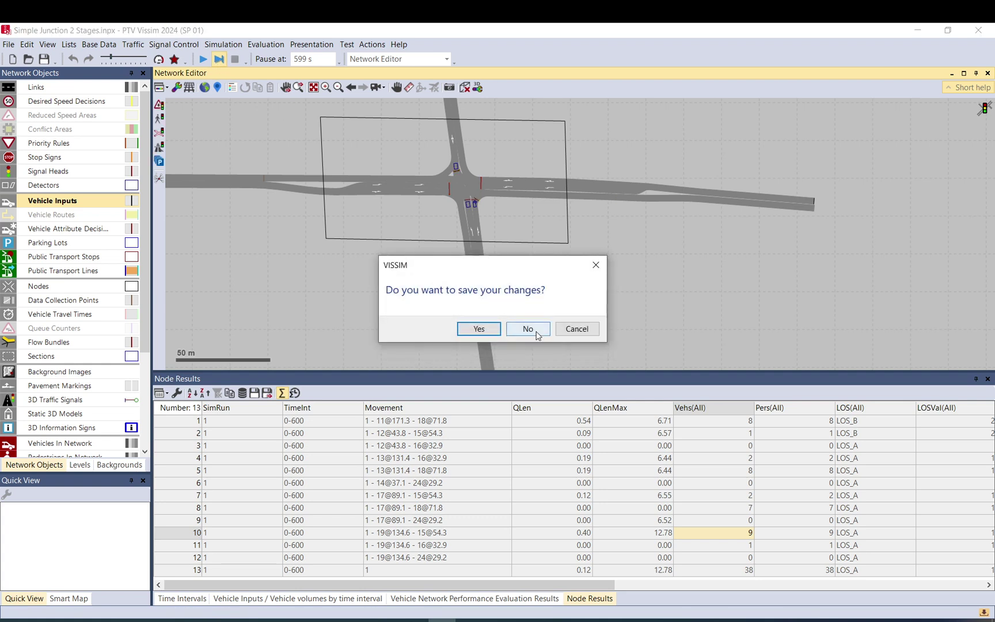
# - Decline saving changes and check the Node Results total of 38 vehicles
pyautogui.moveTo(532, 329); pyautogui.dragTo(593, 337)
pyautogui.click(593, 336)
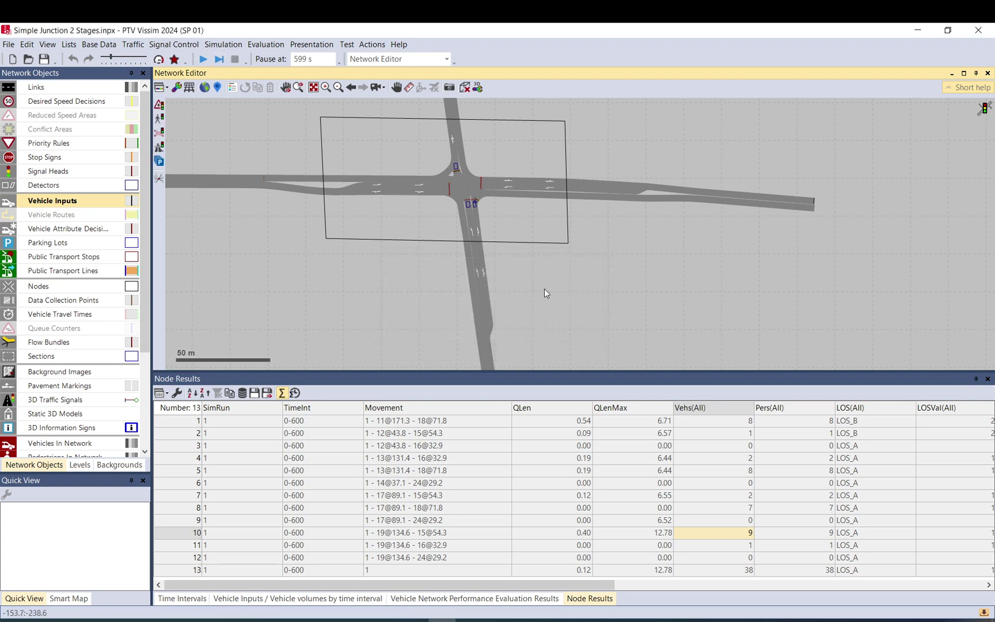
pyautogui.scroll(-2, 544, 289)
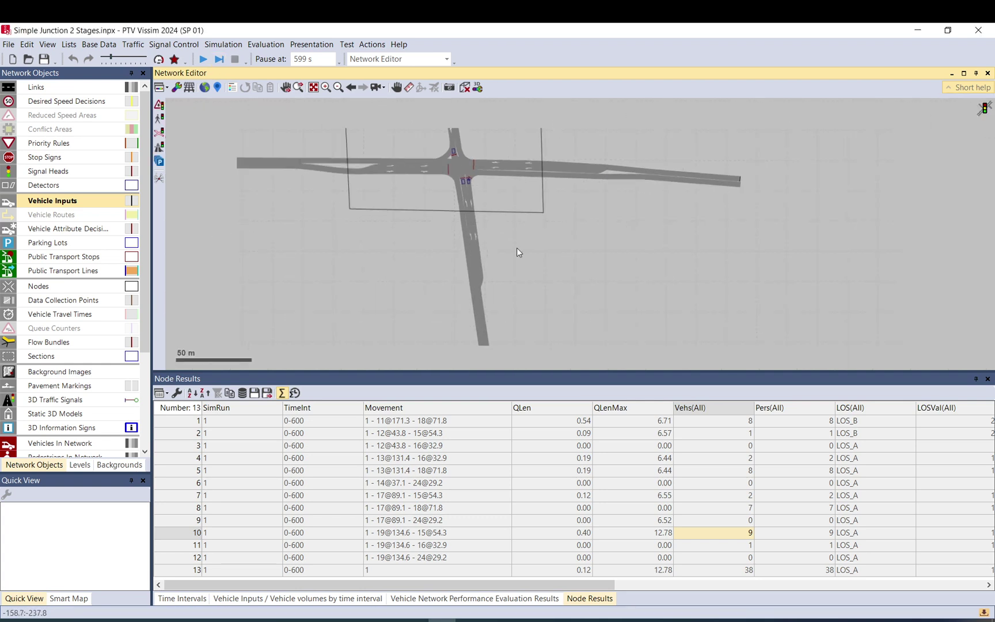
pyautogui.click(736, 570)
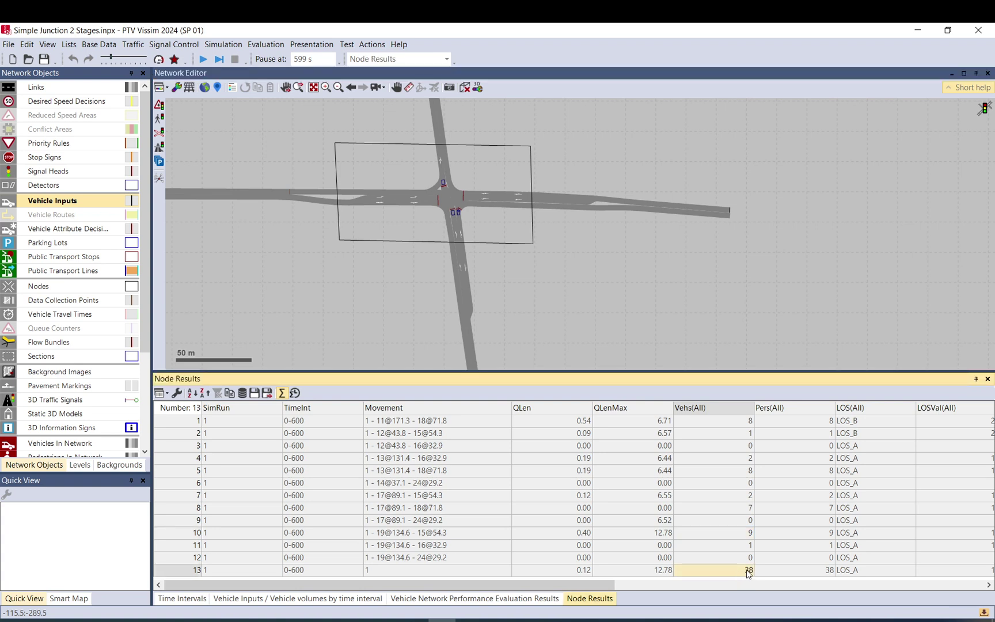
pyautogui.click(450, 269)
pyautogui.scroll(-3, 443, 275)
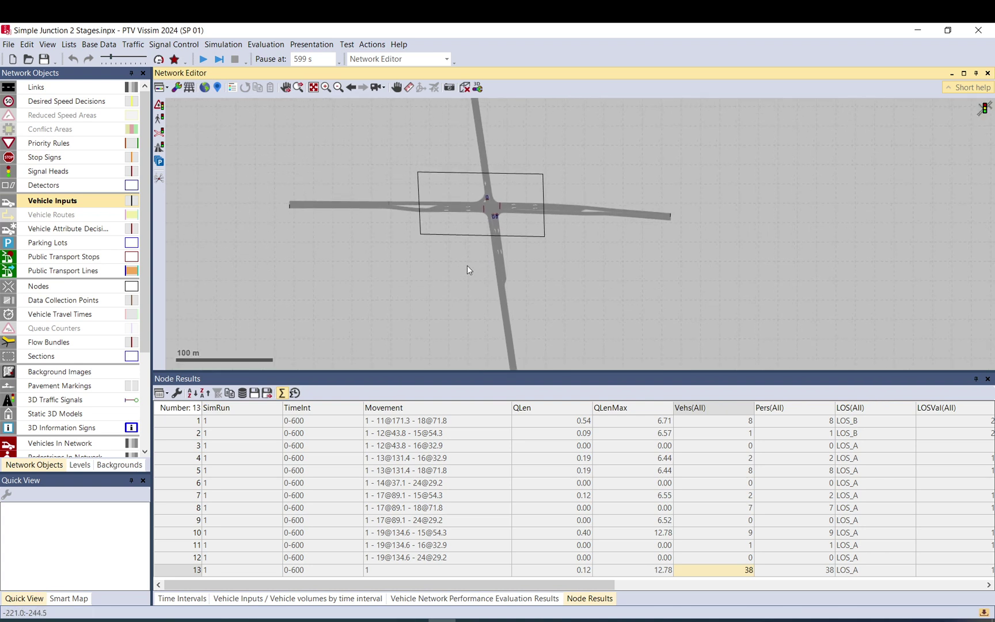
pyautogui.scroll(-3, 467, 268)
pyautogui.moveTo(462, 280)
pyautogui.mouseDown()
pyautogui.moveTo(456, 235)
pyautogui.moveTo(455, 282)
pyautogui.mouseUp()
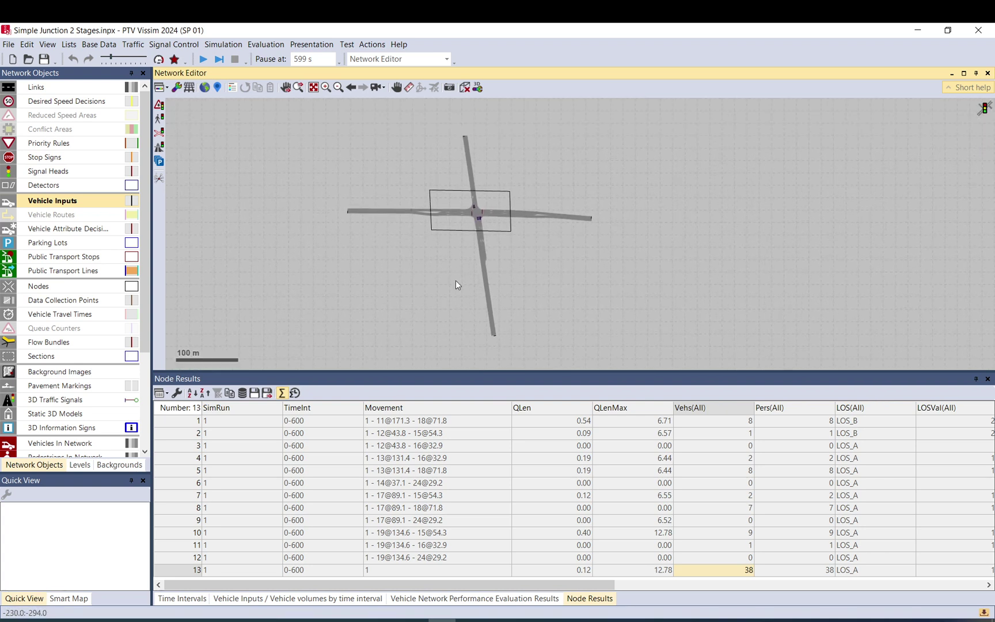
# - Start a new run without saving, fast-forward to 599 s, and recheck the 38-vehicle total
pyautogui.click(202, 59)
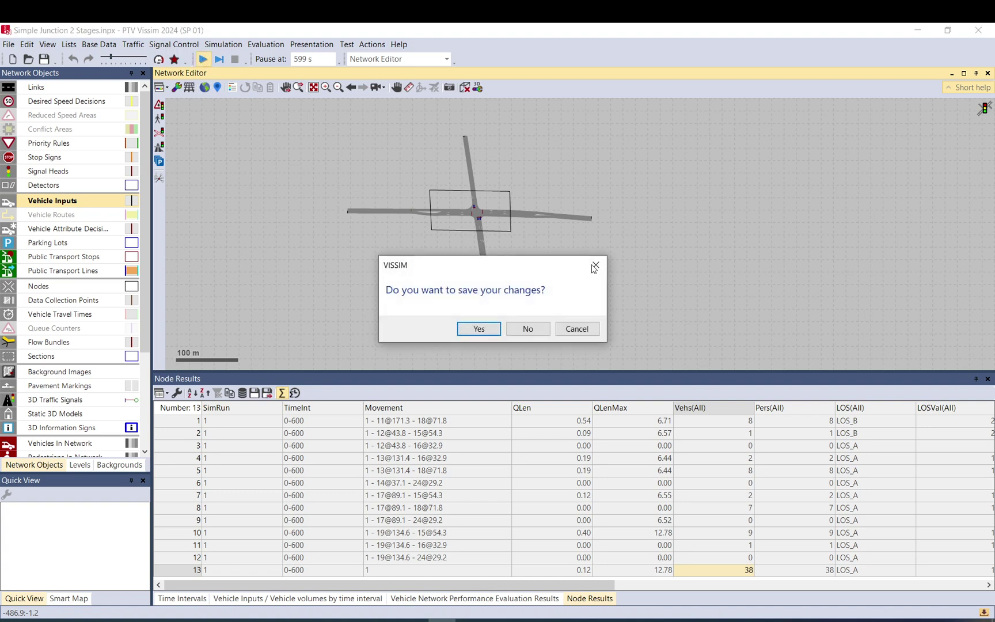
pyautogui.click(529, 327)
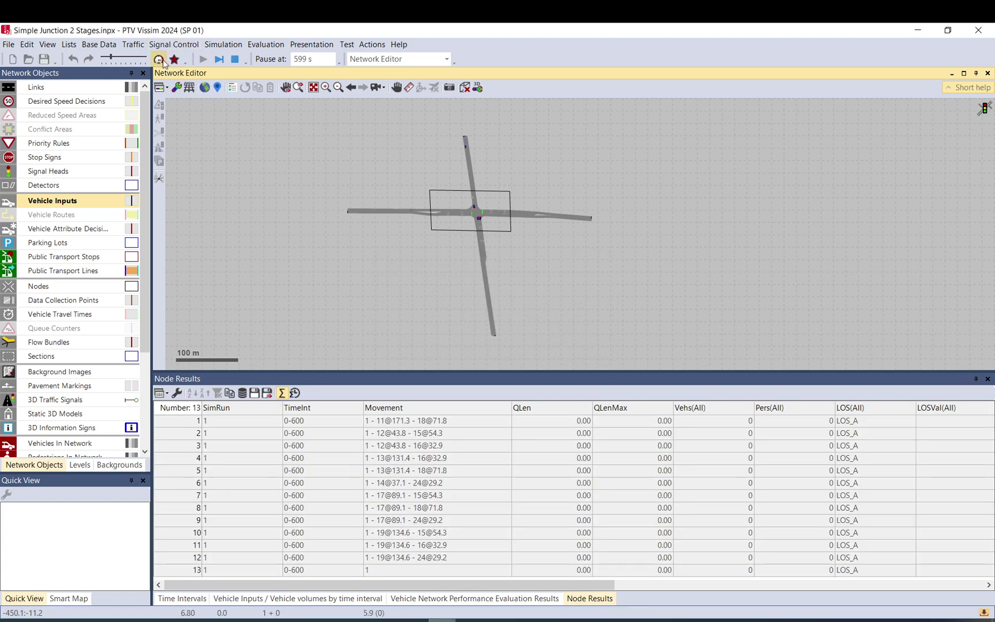
pyautogui.click(161, 60)
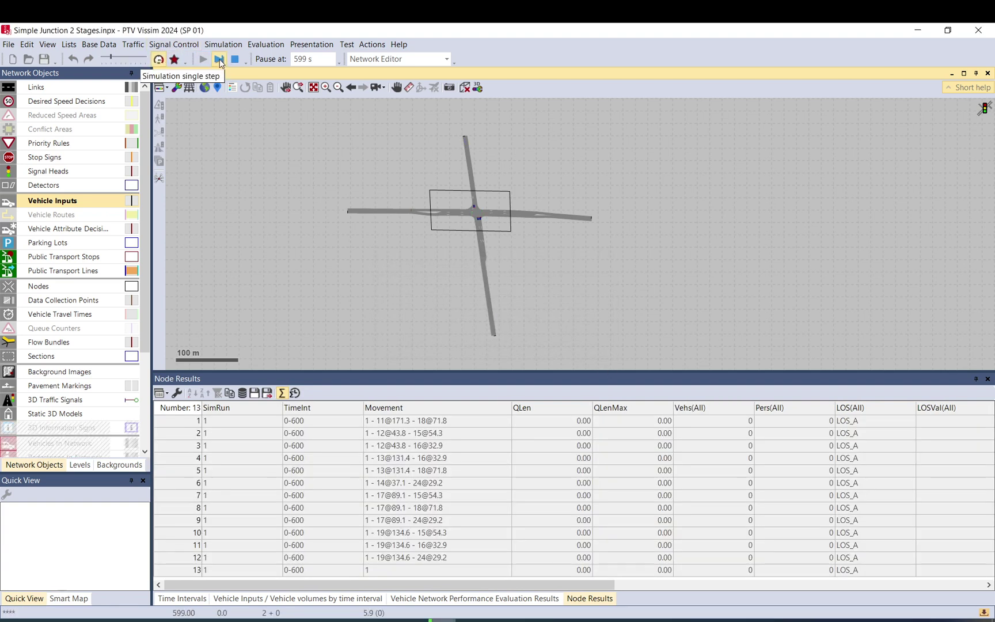
pyautogui.click(159, 60)
pyautogui.scroll(1, 524, 264)
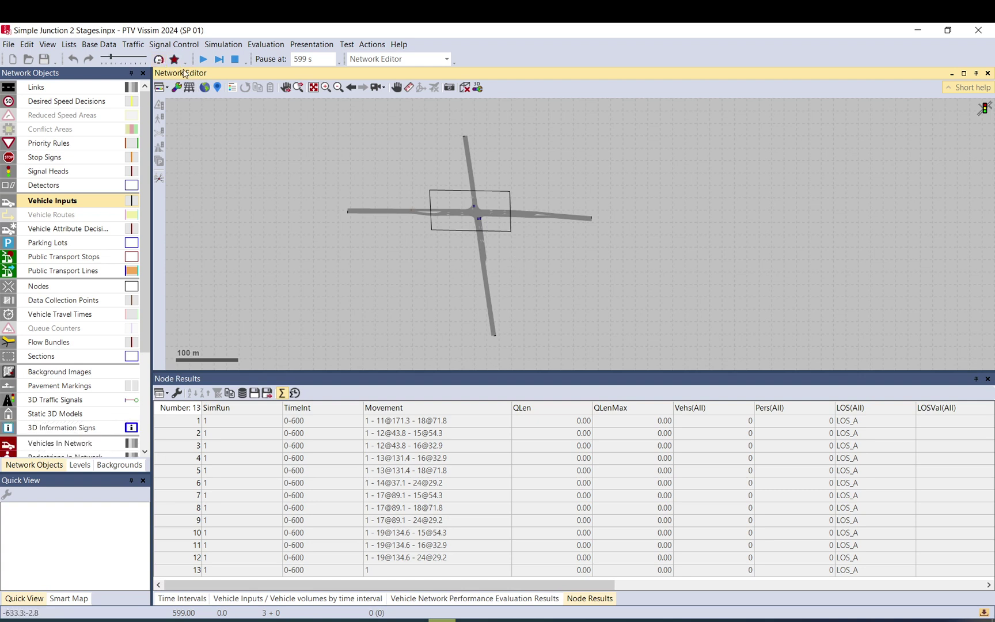
pyautogui.click(219, 59)
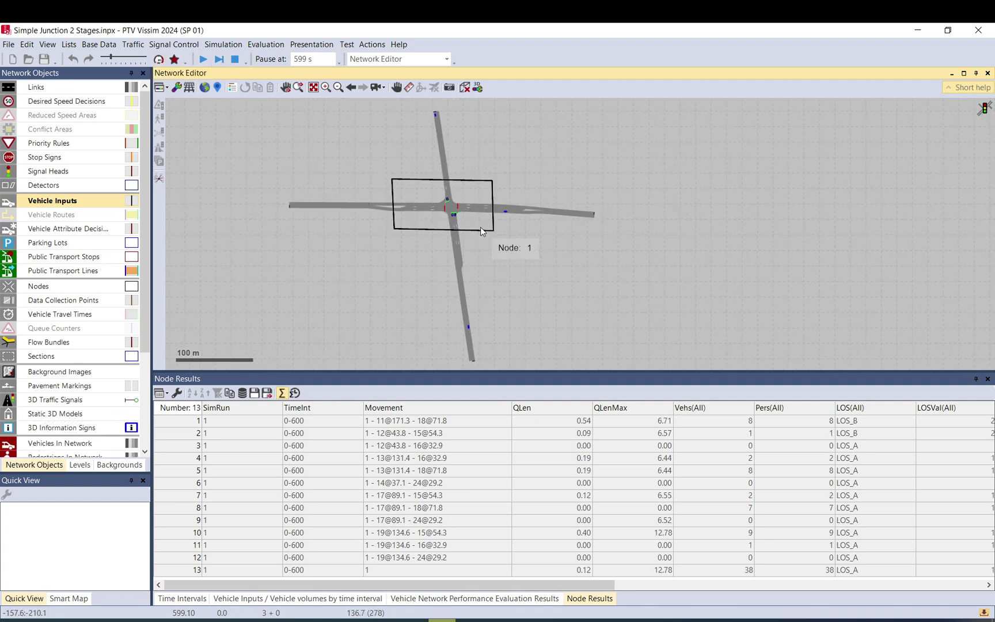
pyautogui.click(734, 570)
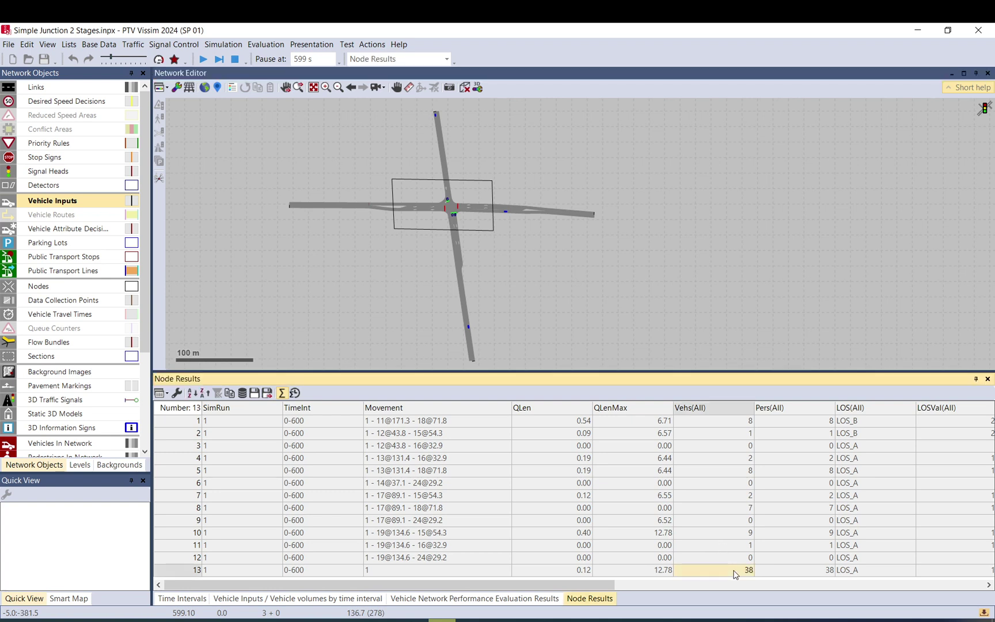
# - Inspect vehicles on the south, east and north links, then show Vehicle Network Performance results
pyautogui.click(468, 326)
pyautogui.click(506, 212)
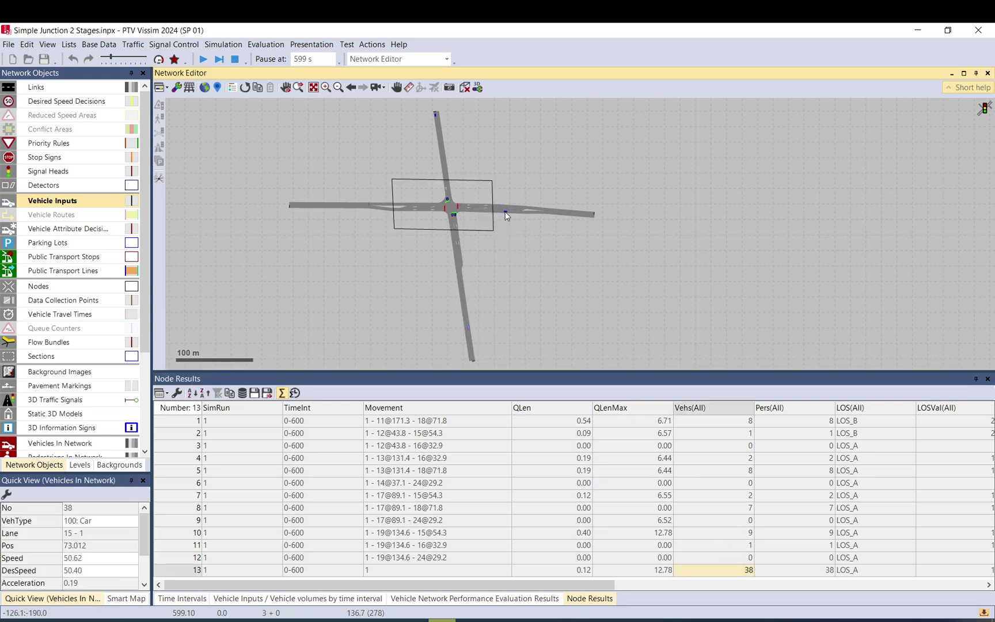
pyautogui.click(436, 119)
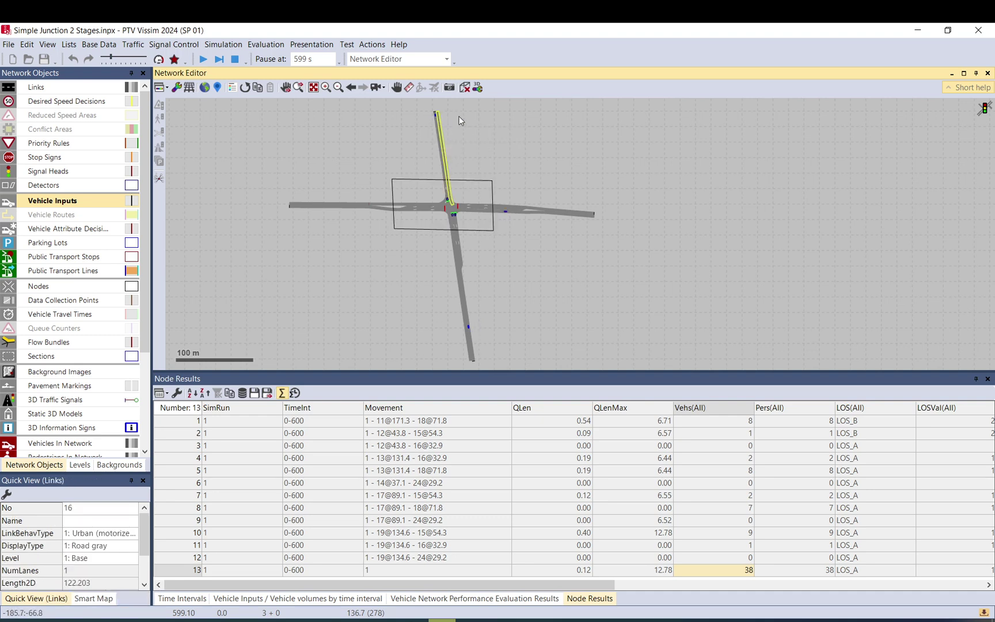
pyautogui.click(436, 119)
pyautogui.scroll(4, 436, 118)
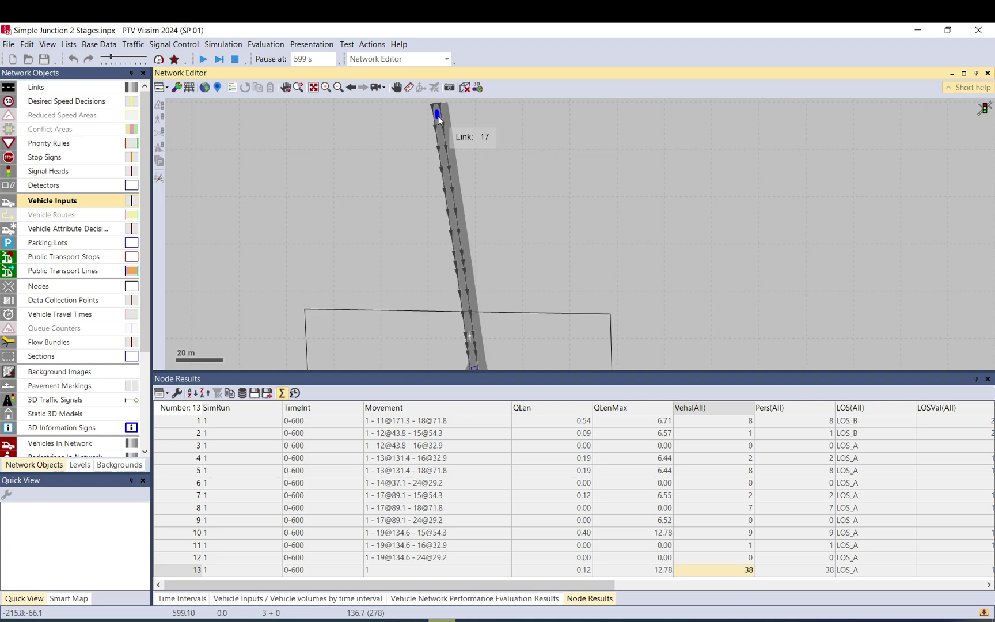
pyautogui.scroll(-2, 451, 140)
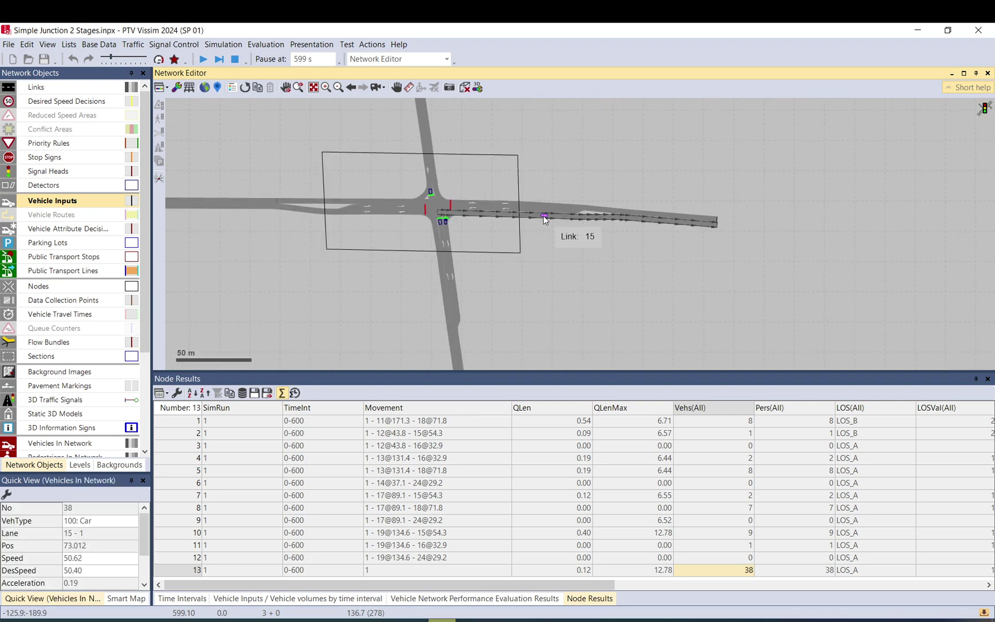
pyautogui.scroll(-2, 544, 219)
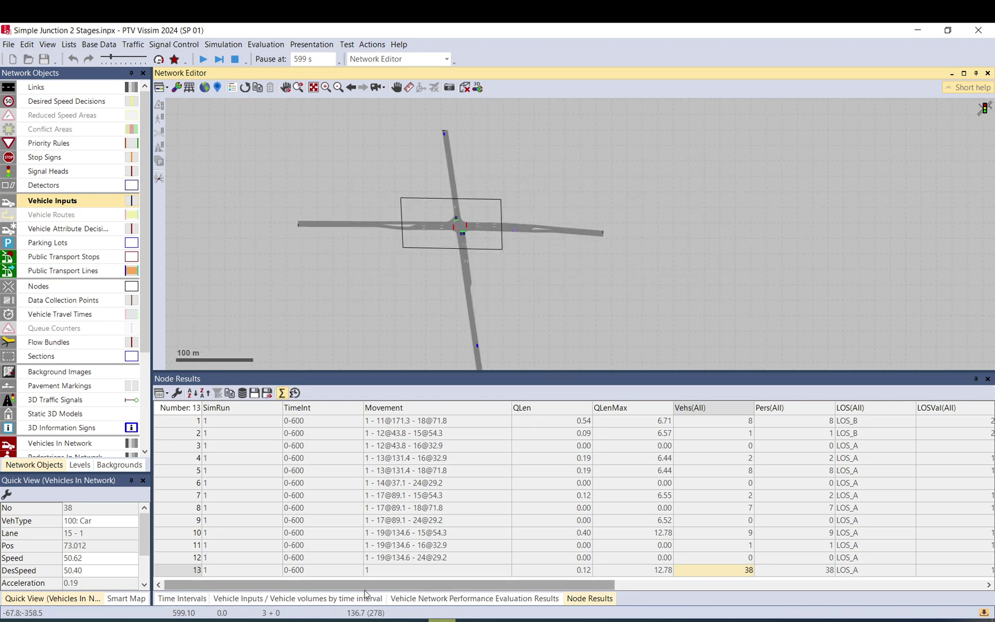
pyautogui.click(405, 599)
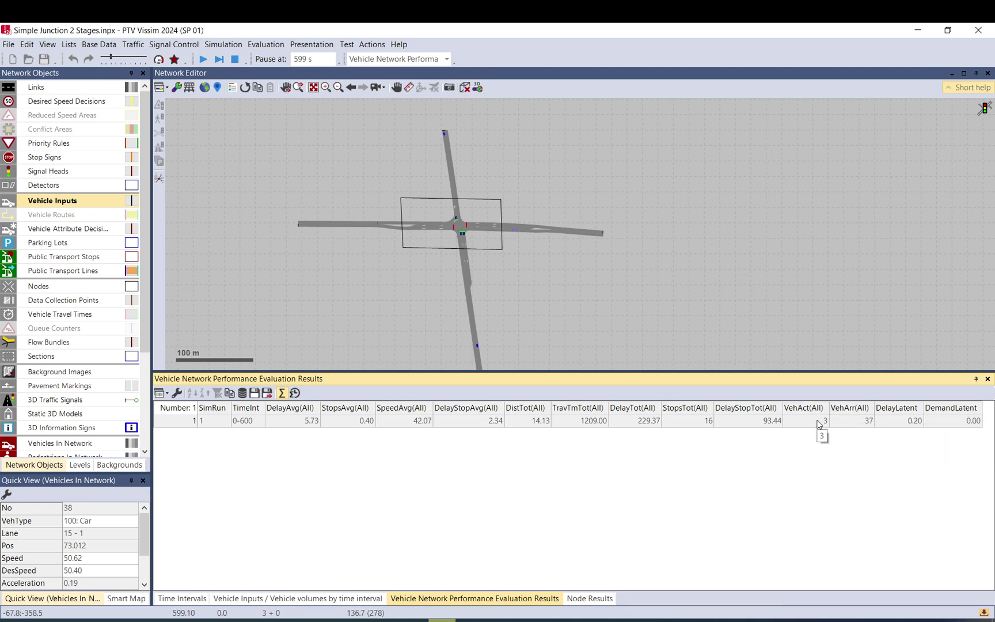
# - Mark the 3 active and 37 arrived vehicles, then return to the Node Results list
pyautogui.moveTo(849, 425); pyautogui.dragTo(820, 423)
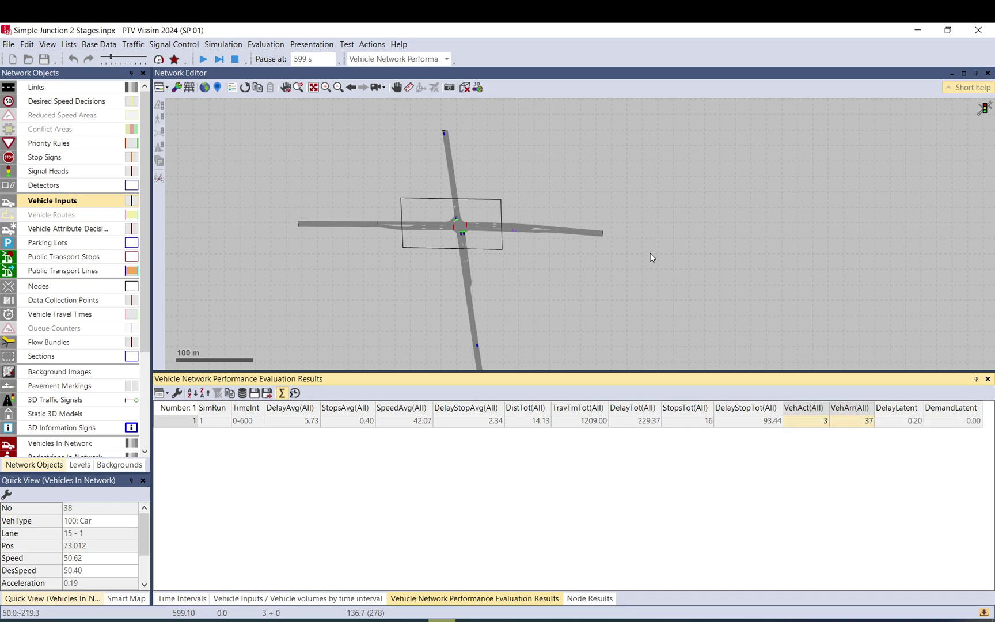
pyautogui.click(638, 268)
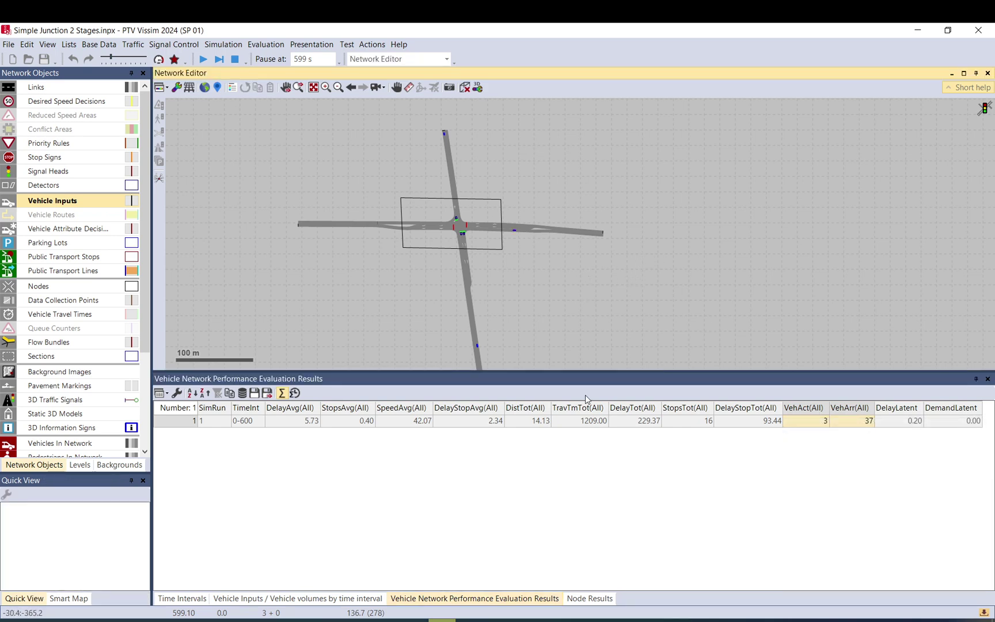
pyautogui.click(580, 599)
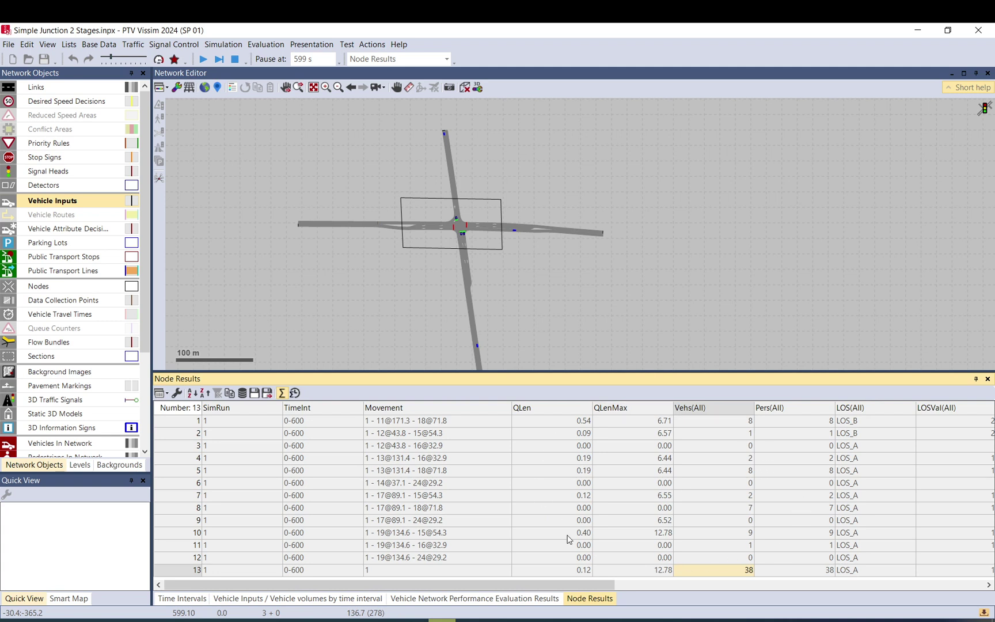
# - Select row 13's QLen and QLenMax cells to read 0.12 average and 12.78 maximum queue
pyautogui.moveTo(550, 575); pyautogui.dragTo(626, 574)
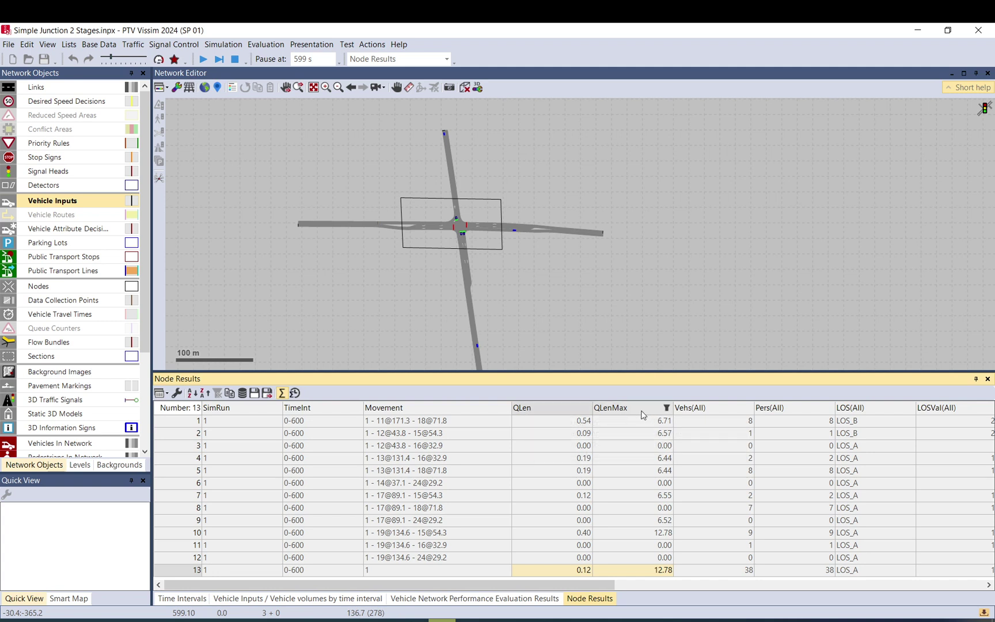
pyautogui.moveTo(613, 410)
pyautogui.moveTo(665, 572)
pyautogui.moveTo(585, 575)
pyautogui.click(554, 200)
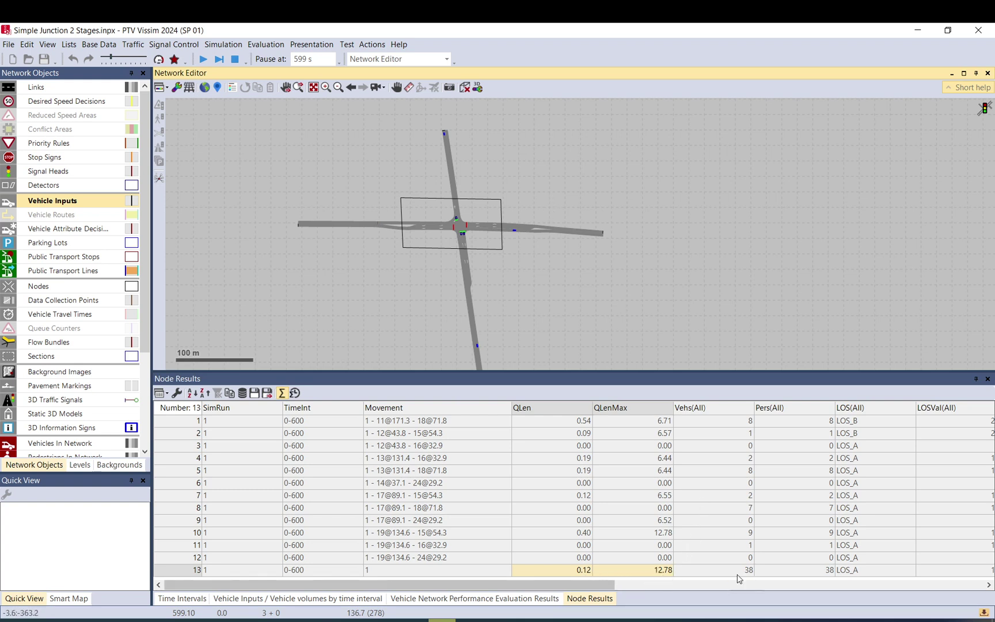
# - Check each movement's LOS and vehicle delay, ending on the total row: 38 vehicles, LOS_A, 5.29 delay
pyautogui.moveTo(567, 586); pyautogui.dragTo(666, 587)
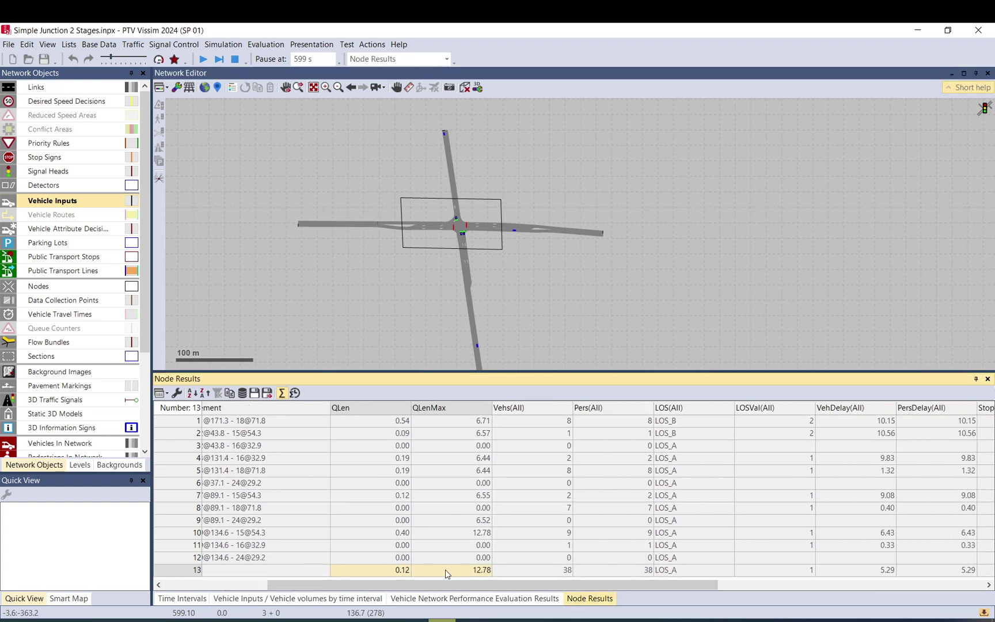
pyautogui.click(863, 574)
pyautogui.click(692, 571)
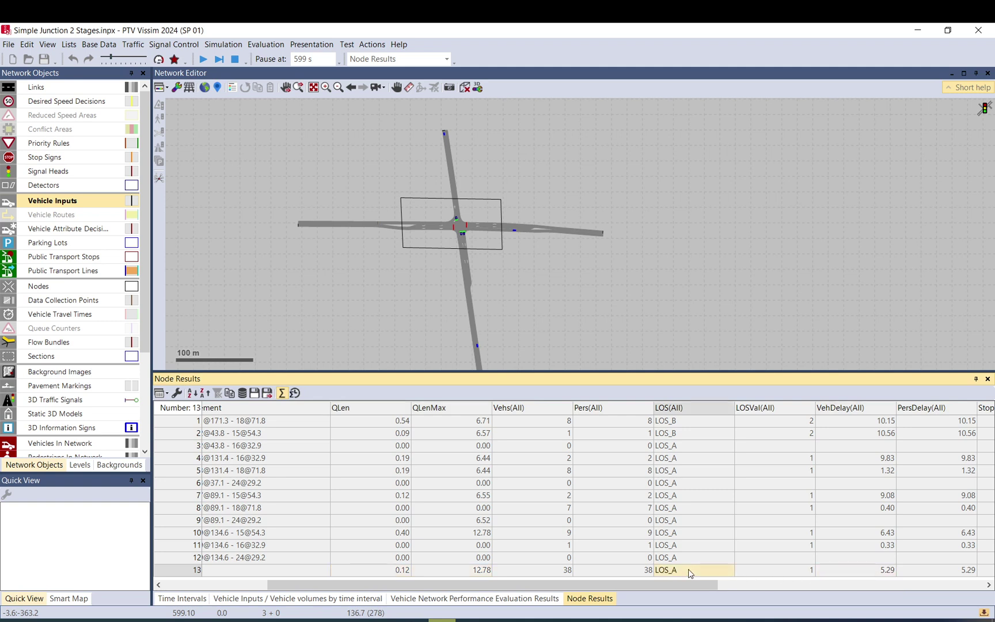
pyautogui.moveTo(671, 426); pyautogui.dragTo(692, 495)
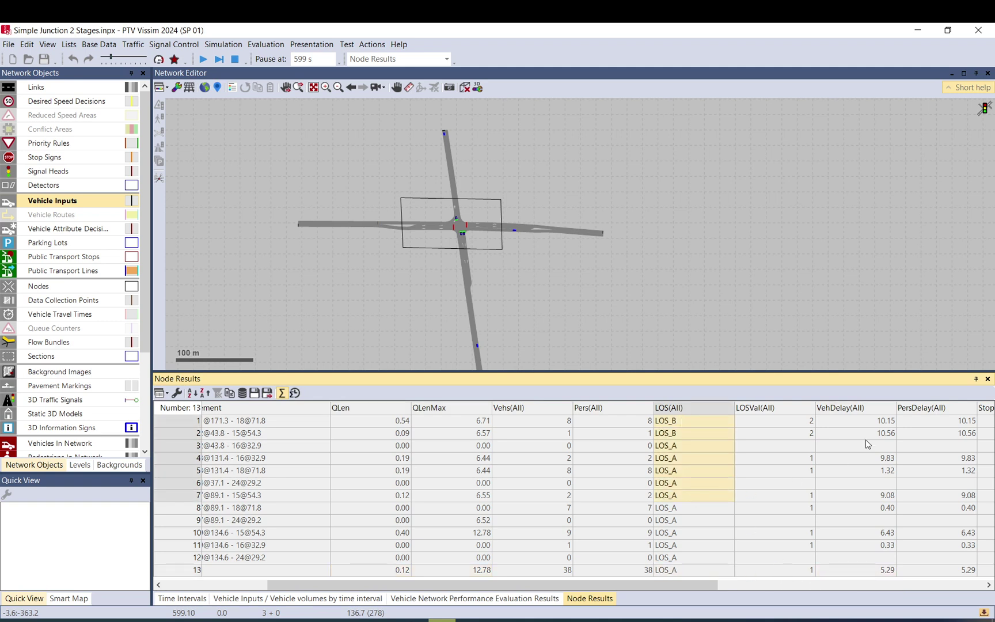
pyautogui.moveTo(869, 420); pyautogui.dragTo(867, 574)
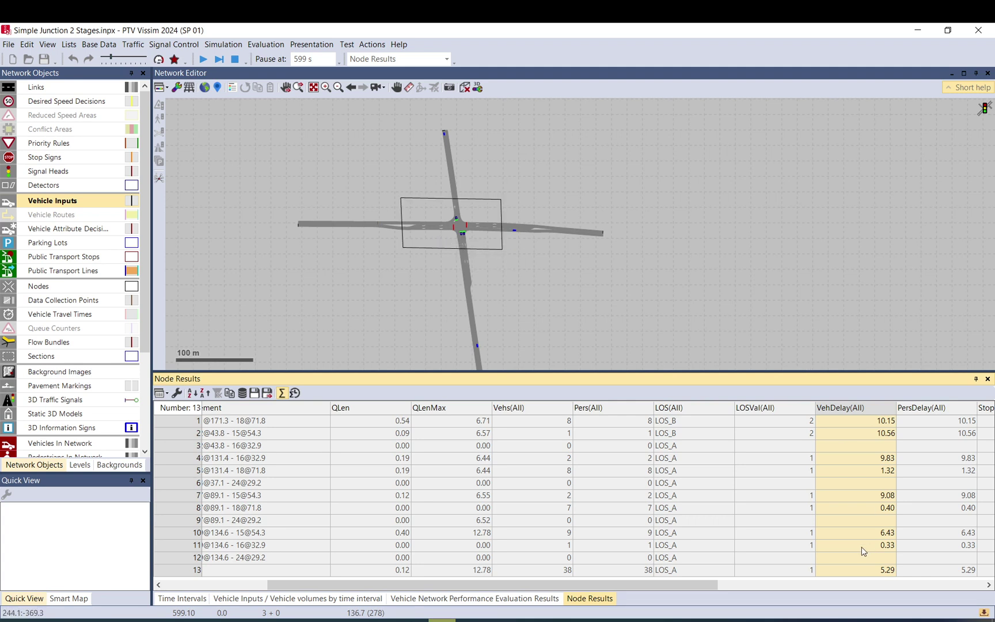
pyautogui.click(537, 571)
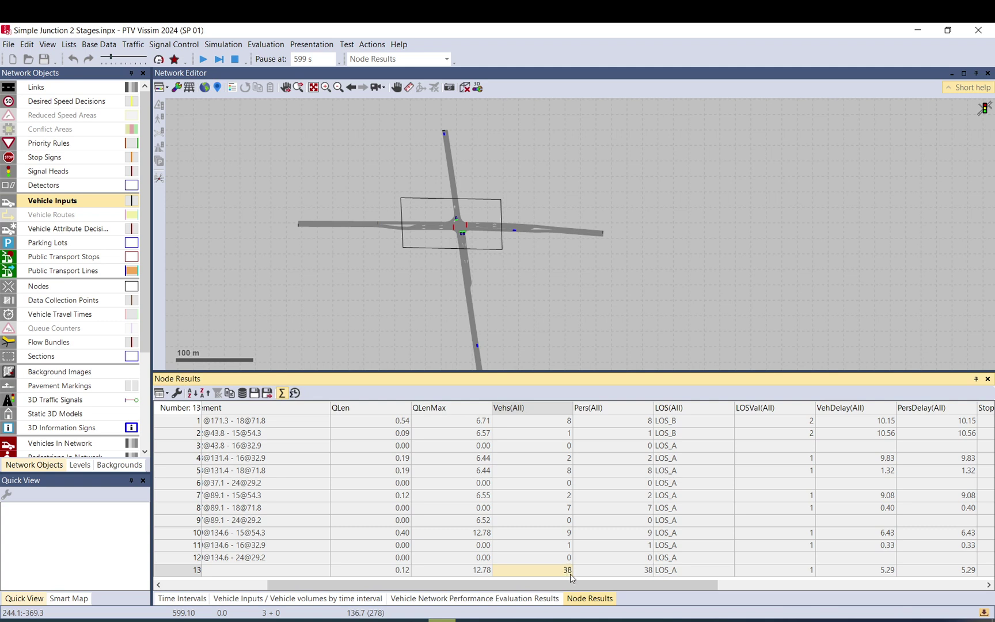
pyautogui.click(528, 320)
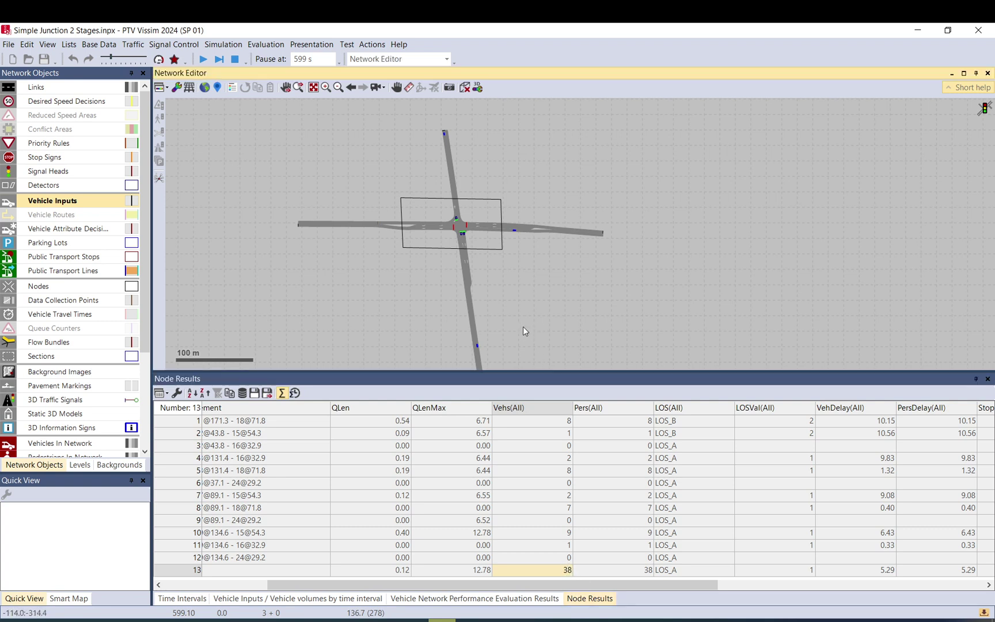
pyautogui.moveTo(523, 326); pyautogui.dragTo(537, 311)
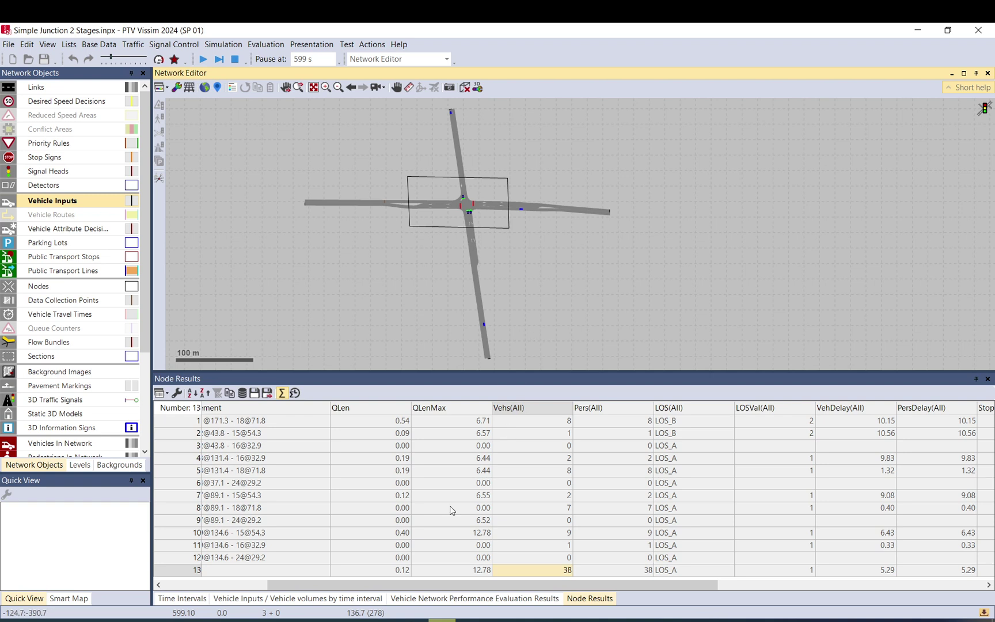
# - Review the four vehicle inputs' 60-vehicle volumes for 0–600 s, then return to Node Results
pyautogui.click(303, 599)
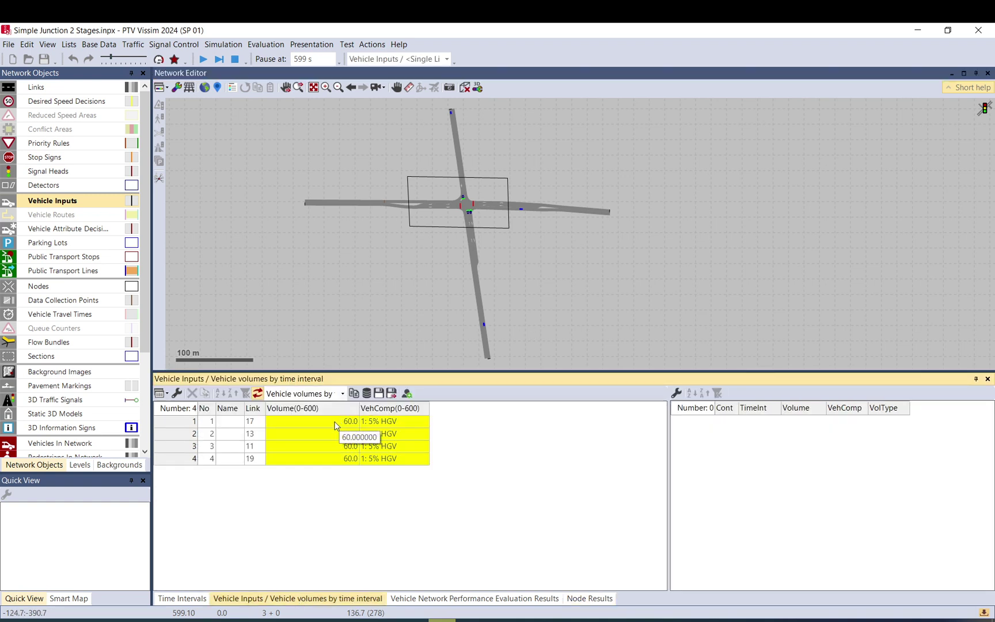
pyautogui.moveTo(337, 426); pyautogui.dragTo(332, 465)
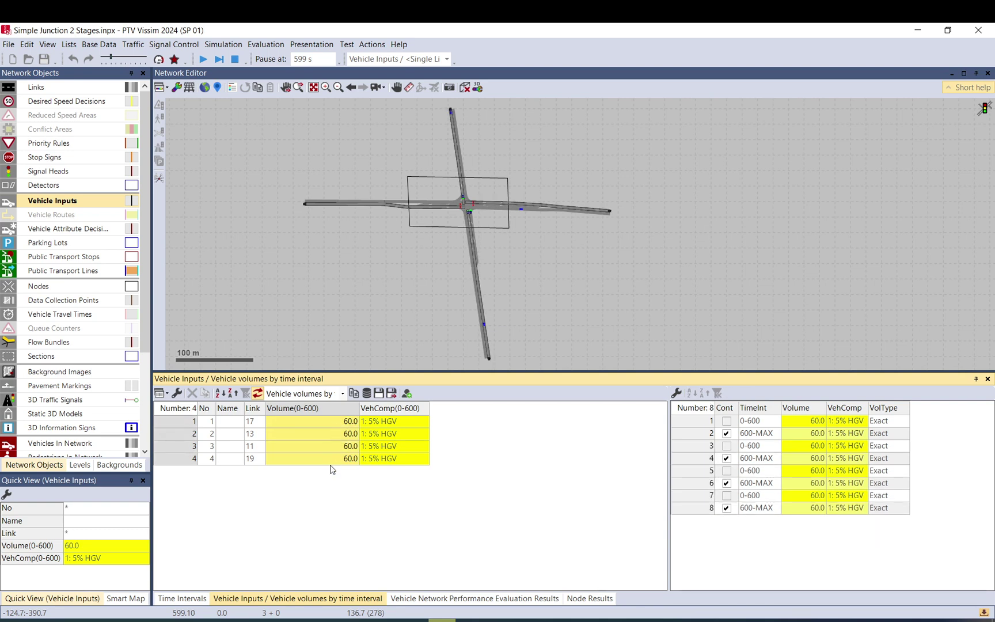
pyautogui.click(438, 597)
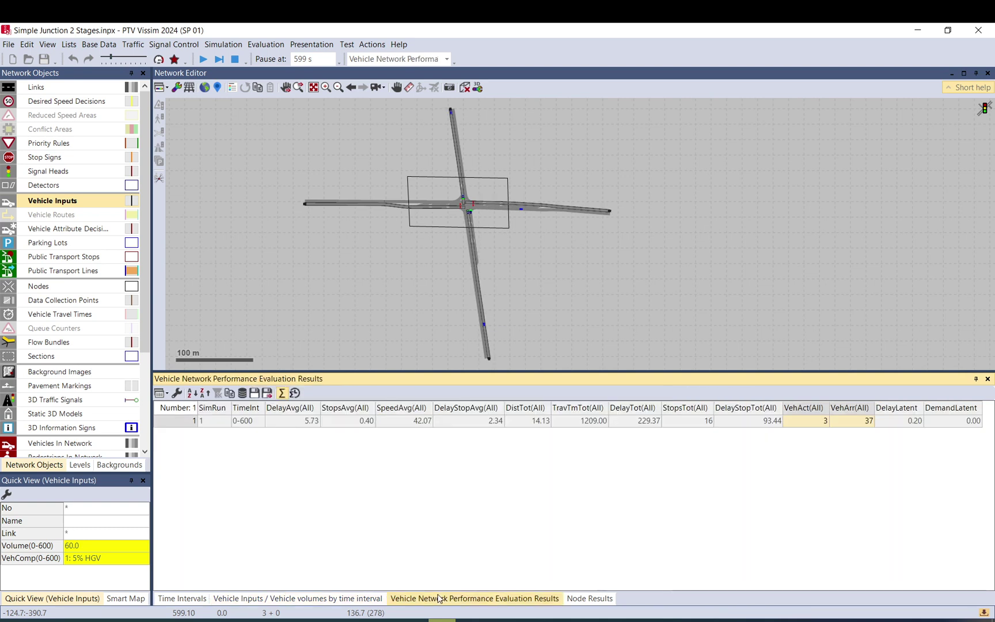
pyautogui.click(605, 599)
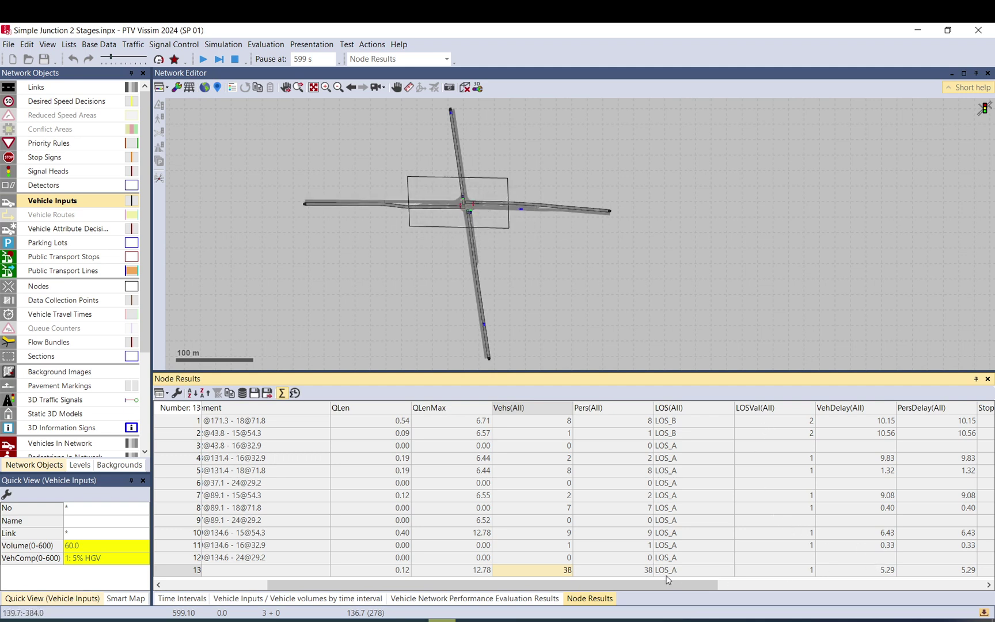
# - Mark row 13's queue lengths, vehicle delay, and totals of 38 vehicles and 38 persons
pyautogui.moveTo(478, 572); pyautogui.dragTo(372, 573)
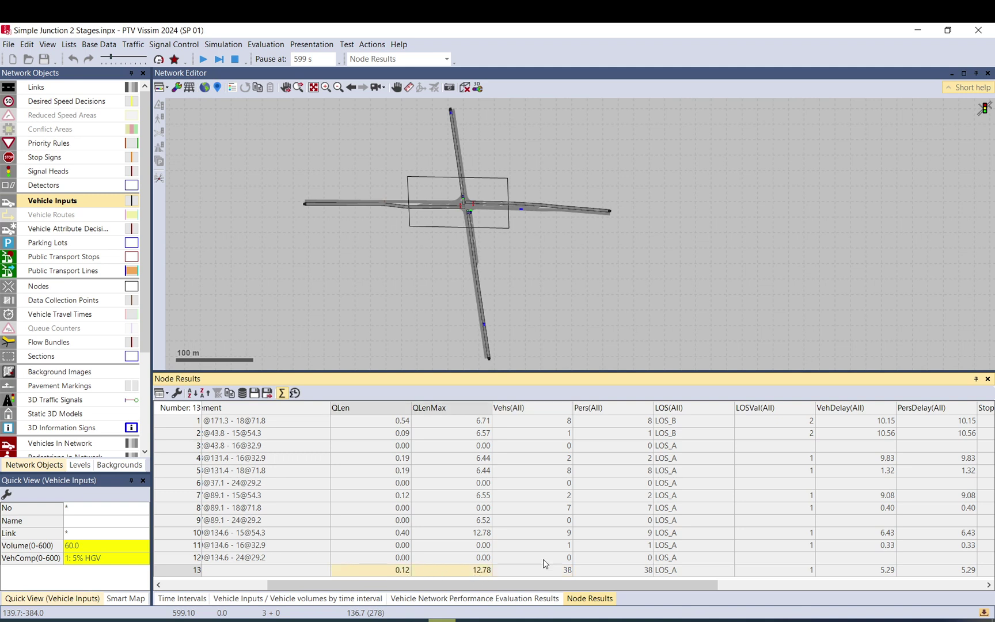
pyautogui.click(873, 573)
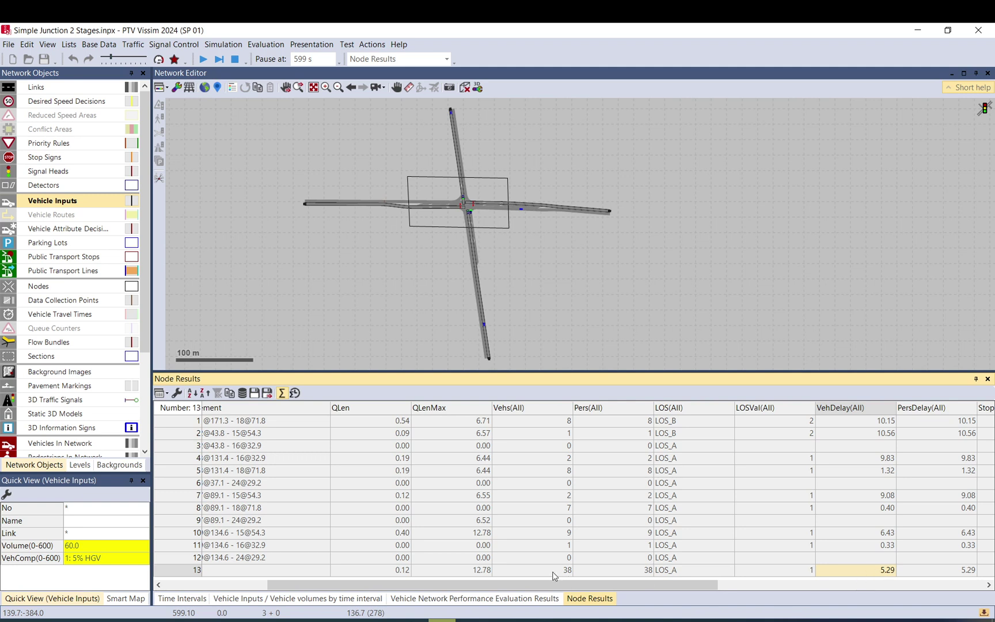
pyautogui.moveTo(552, 572); pyautogui.dragTo(585, 572)
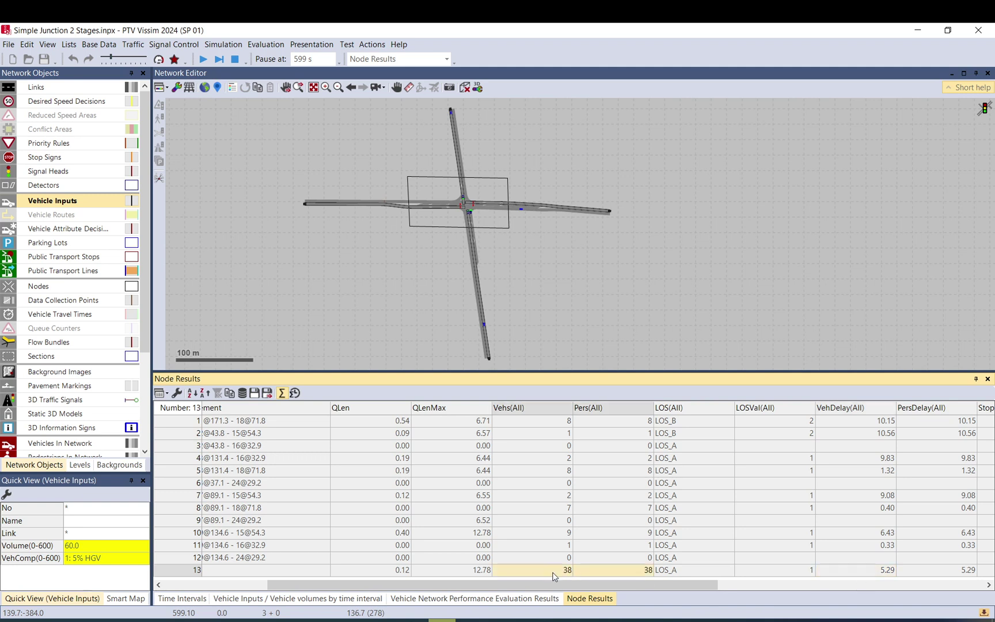